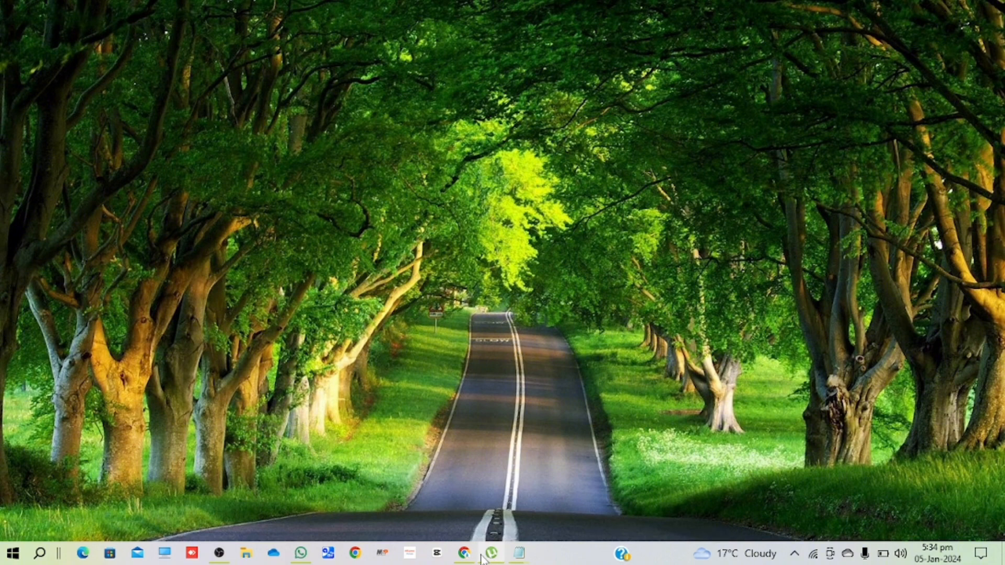
Switch to Chrome and look through the Fiverr search results for "logo design", examining the recommended gigs for new buyers.
click(465, 555)
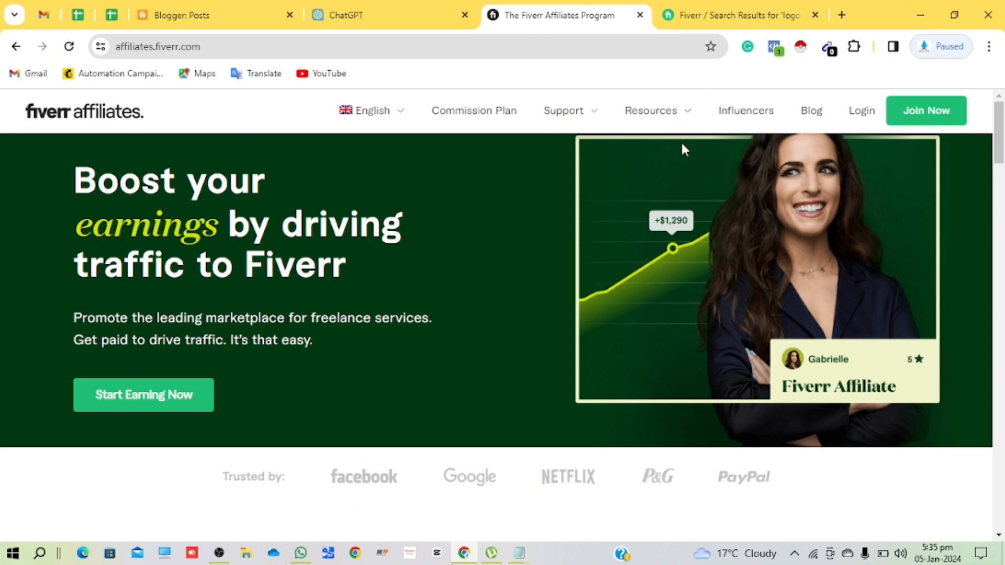
click(717, 10)
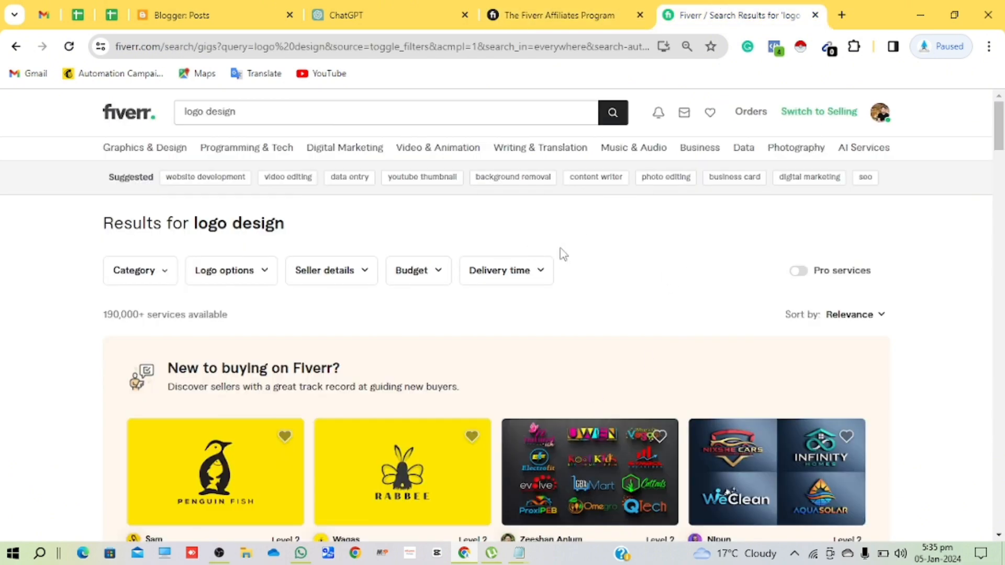
scroll(381, 367, down, 3)
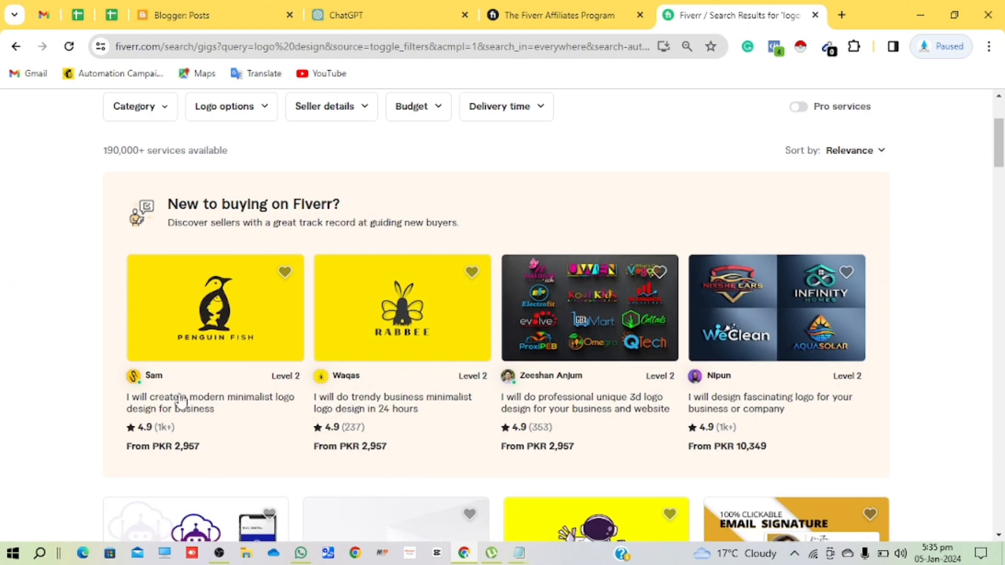
scroll(247, 214, up, 1)
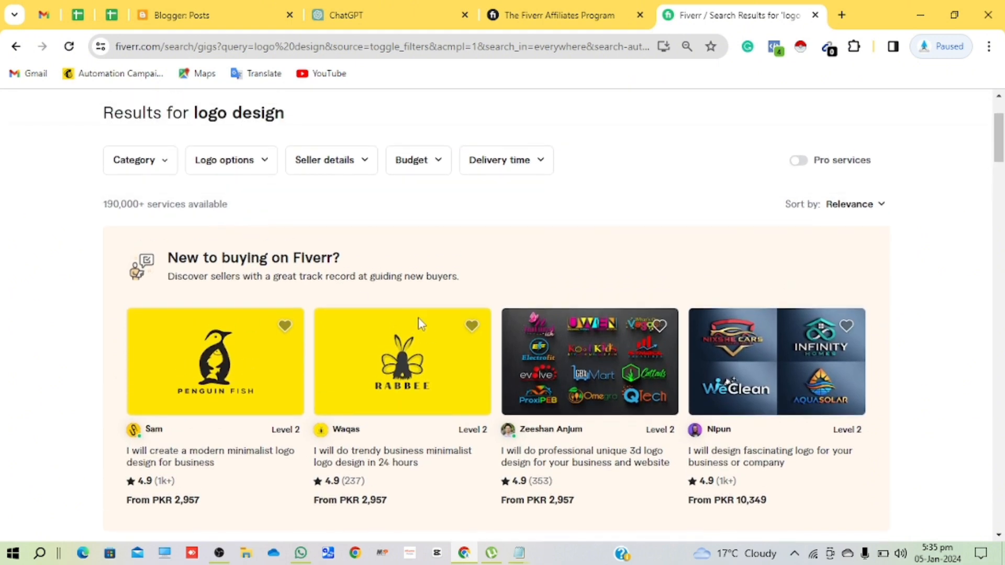
scroll(418, 319, down, 4)
scroll(351, 366, up, 1)
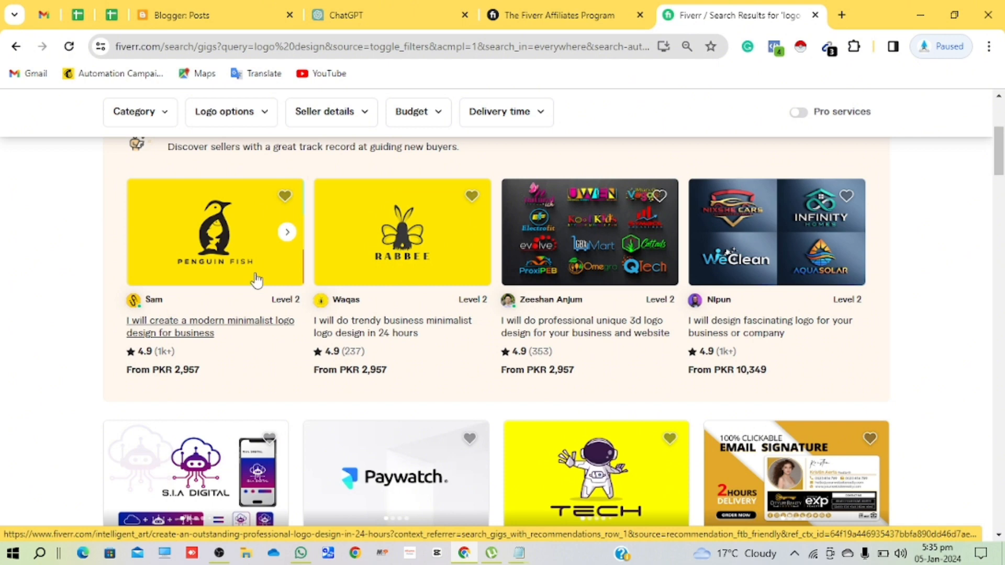
scroll(256, 282, up, 1)
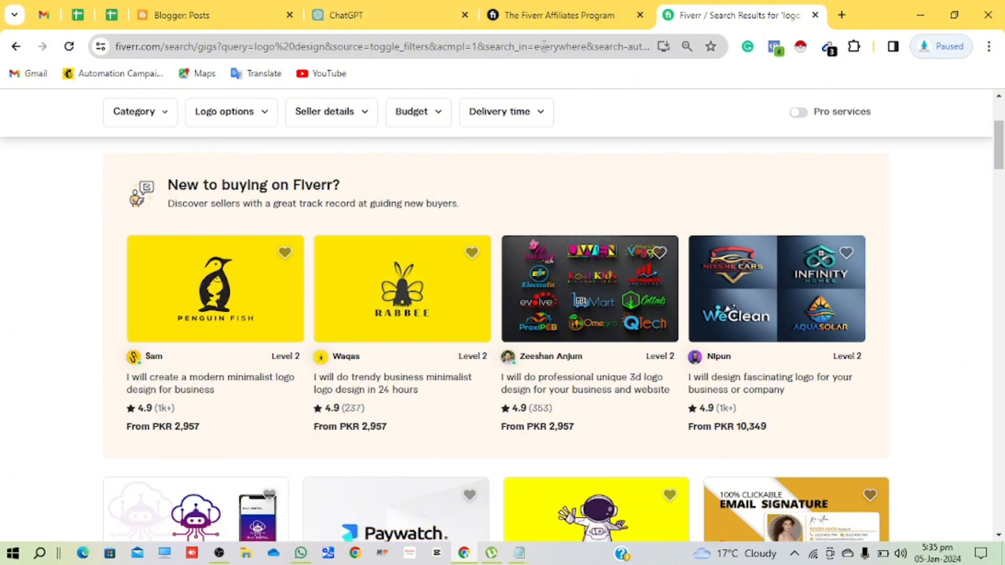
Create a new Blogger post with the title "Best Logo Designer".
click(227, 16)
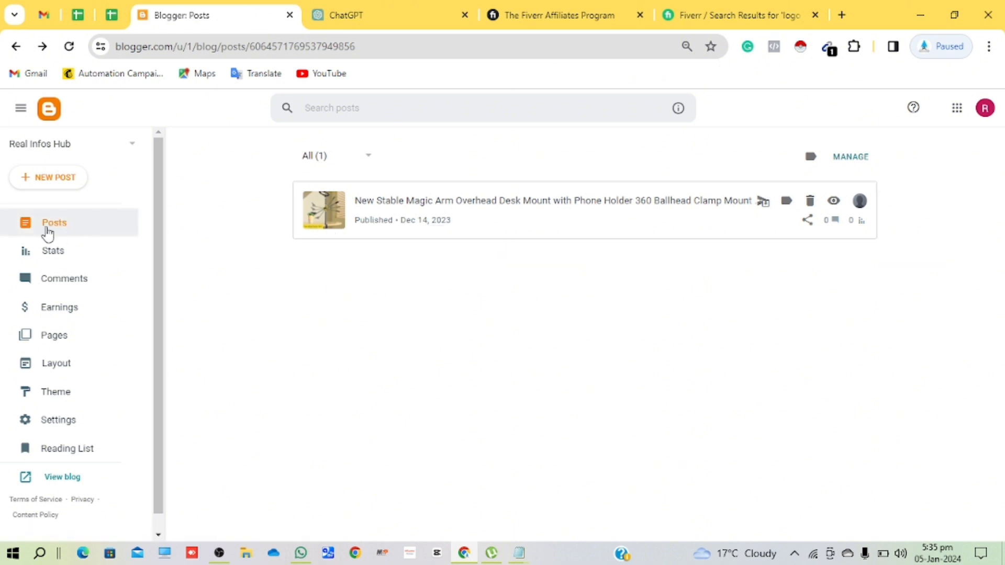
click(73, 186)
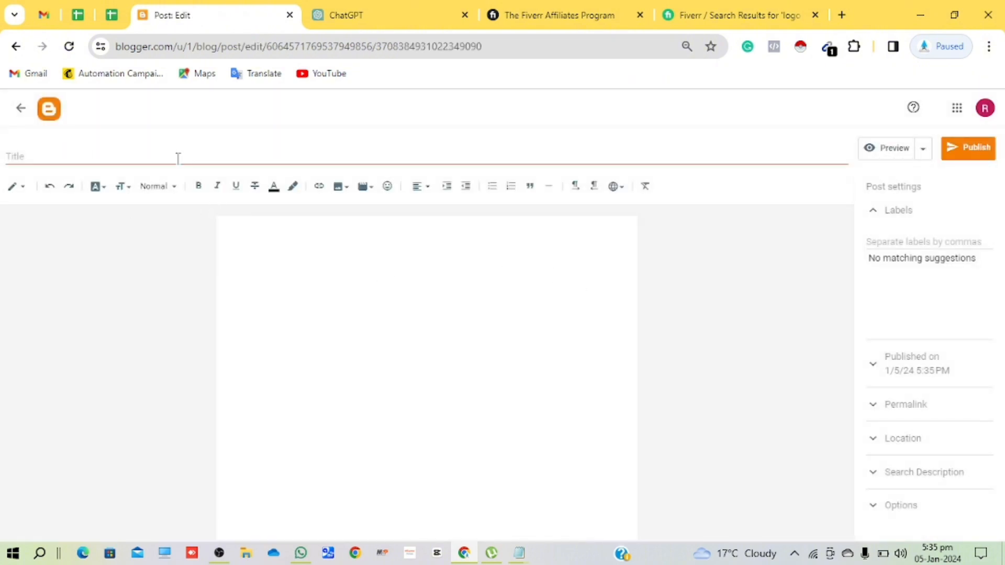
click(147, 154)
text(Best Logo Designer)
click(271, 230)
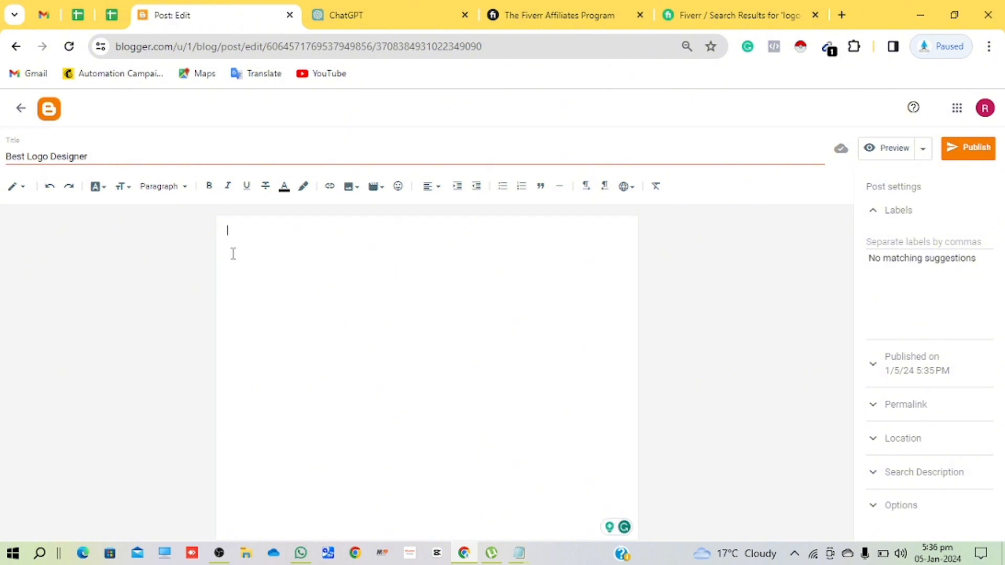
Send ChatGPT the prompt "please write SEO Bassed Artical: Best Logo Designer", reusing the title copied from the Blogger post.
drag(96, 156, 2, 160)
key(ctrl+c)
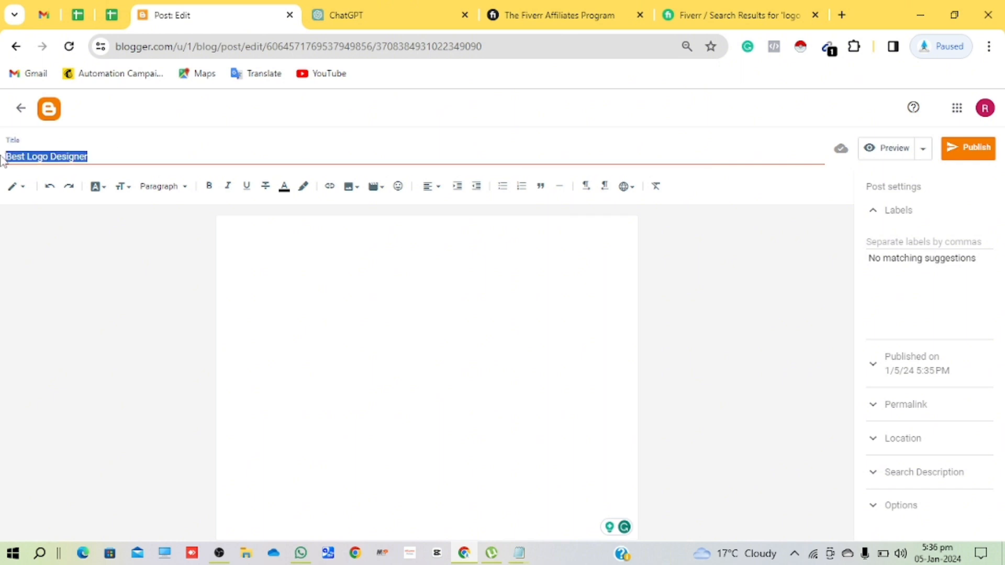
click(346, 2)
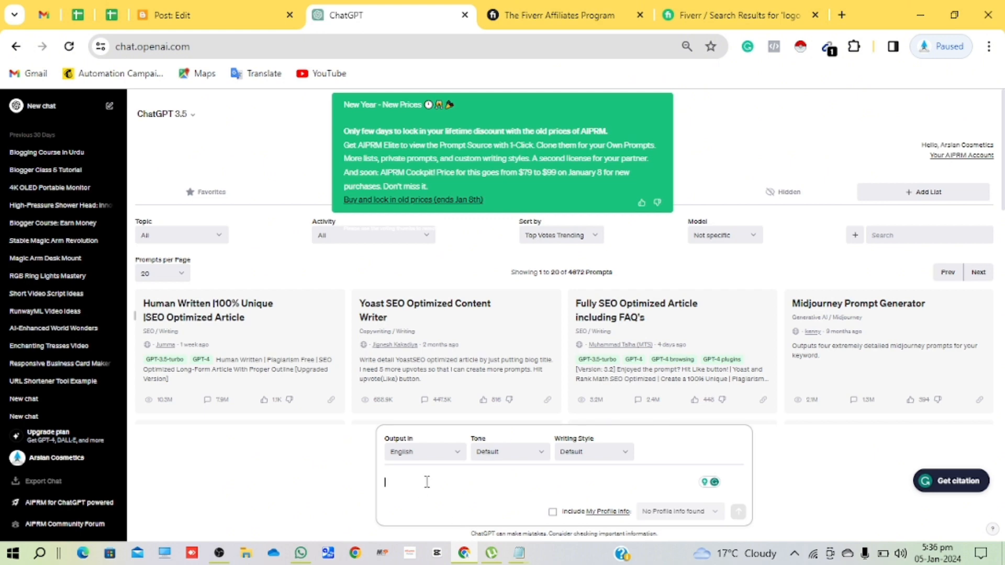
text(please write SEO Bassed Artical)
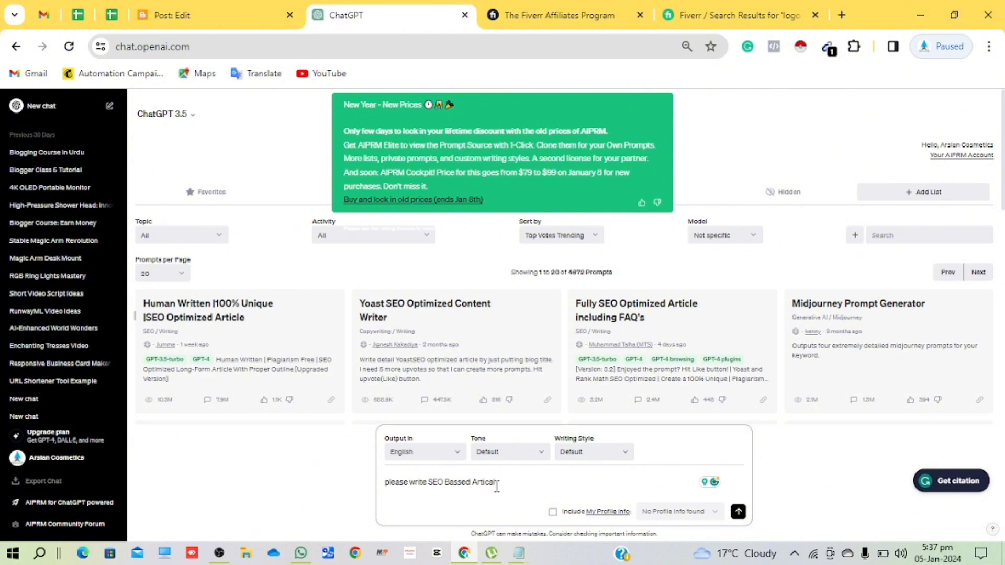
text(:)
click(194, 7)
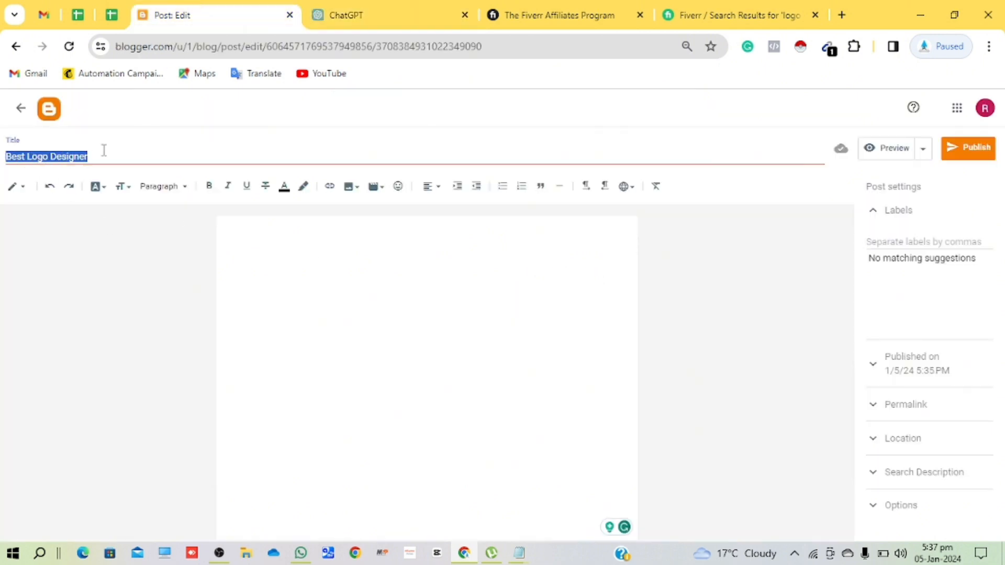
click(399, 11)
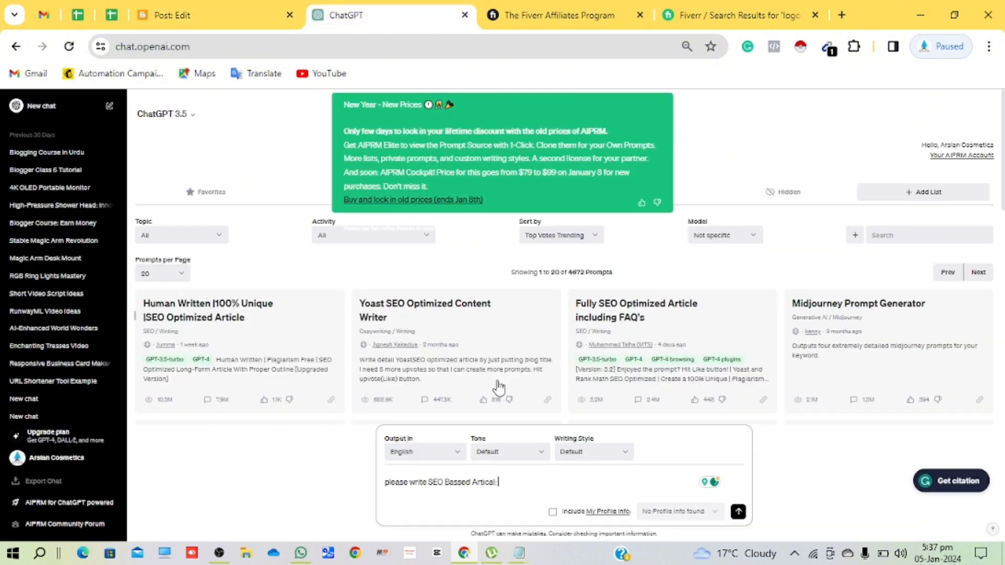
click(533, 481)
key(ctrl+v)
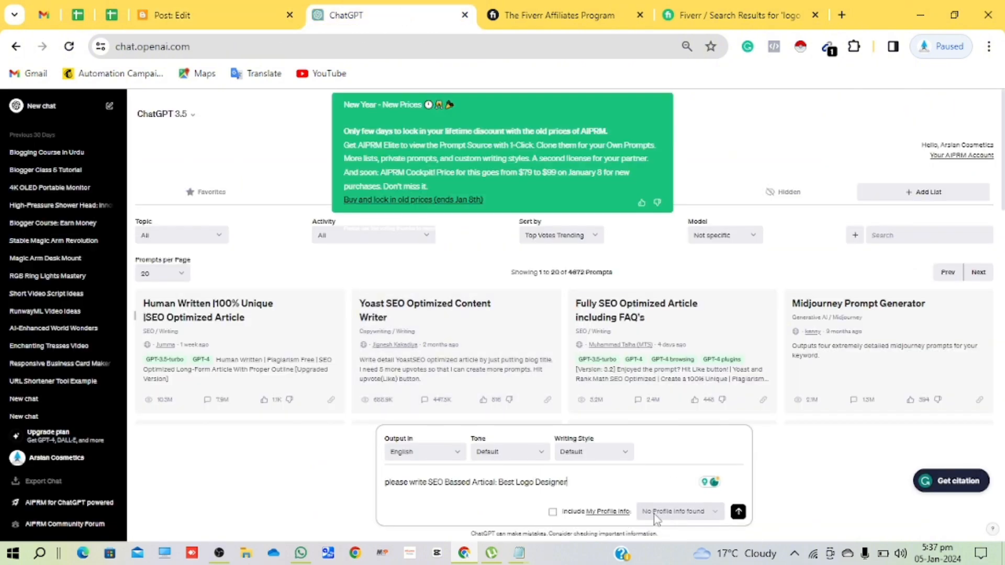
key(Return)
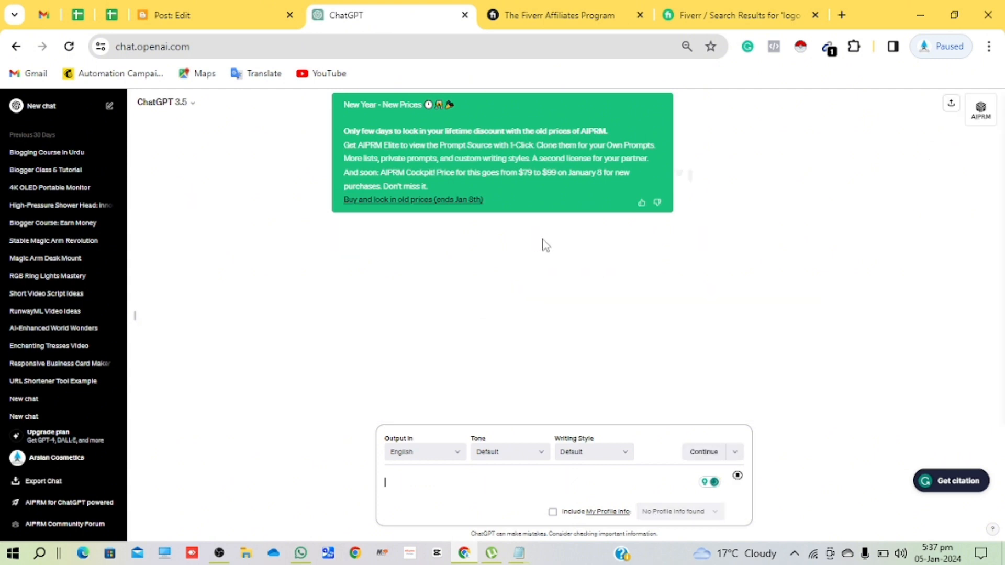
Dismiss the AIPRM promotion and send ChatGPT the follow-up request "please ad heading and symbols".
click(642, 205)
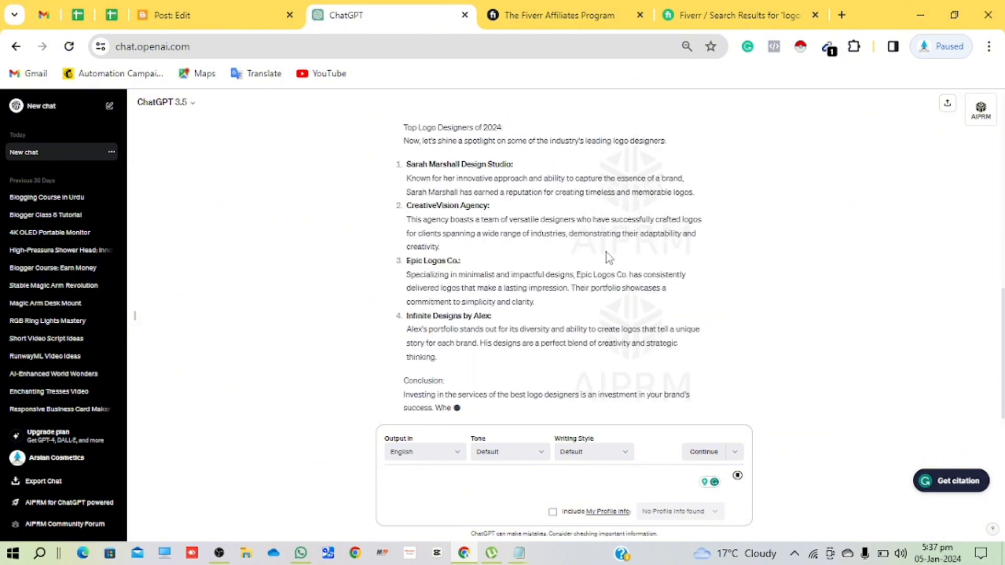
scroll(606, 254, up, 10)
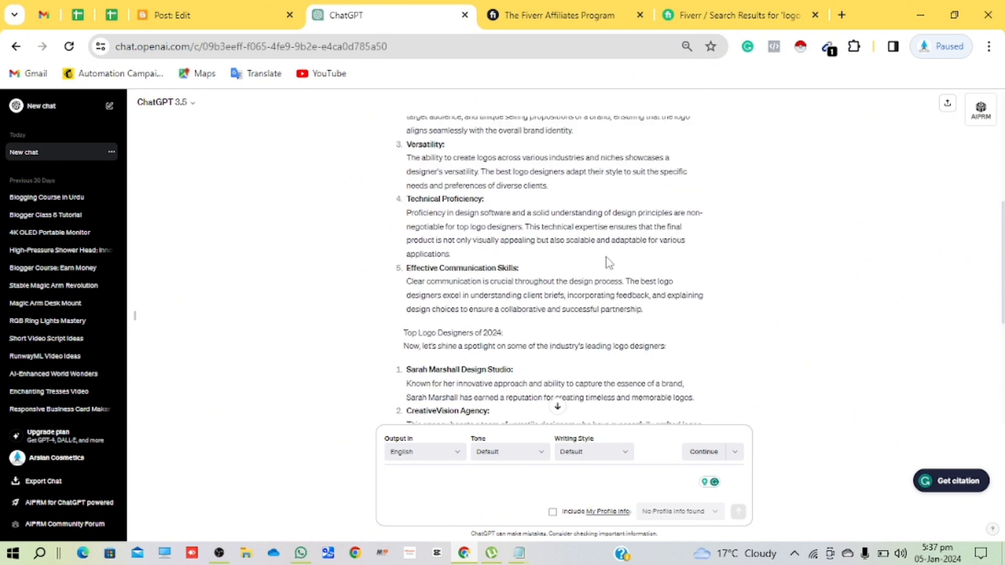
scroll(608, 263, up, 2)
click(440, 476)
text(please ad heading and symbols)
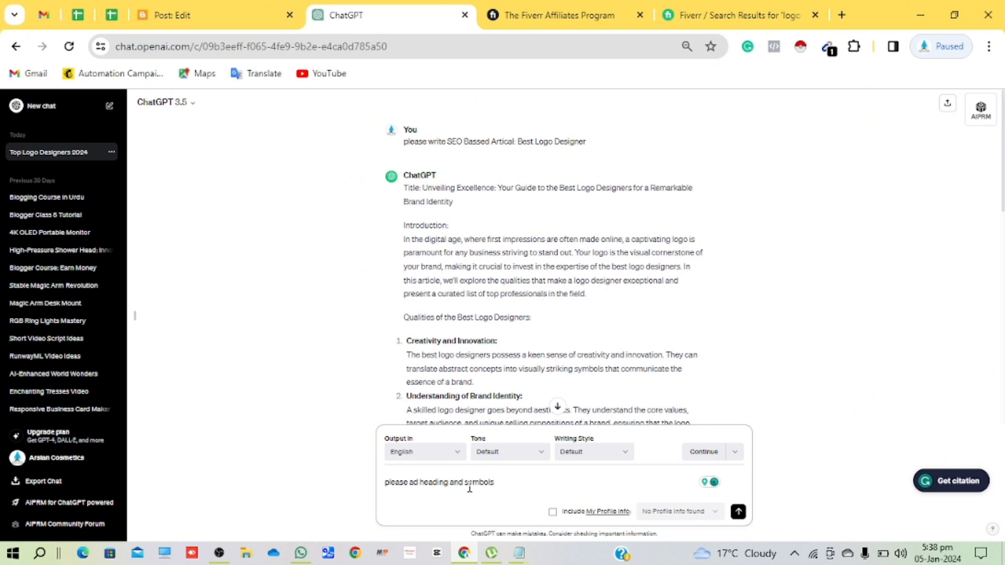
key(Return)
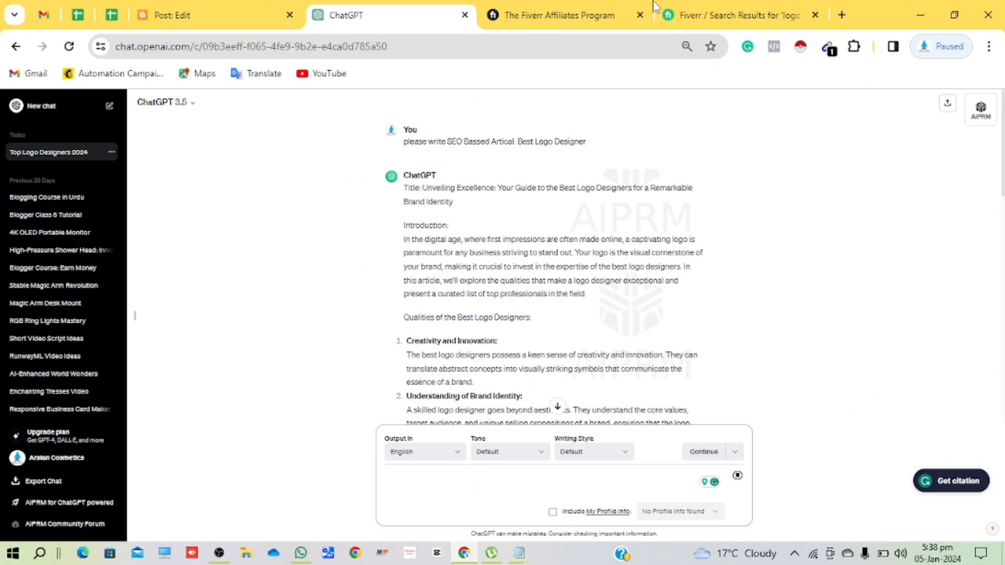
Copy ChatGPT's whole revised article with headings and symbols into the empty body of the Blogger post.
scroll(702, 281, down, 12)
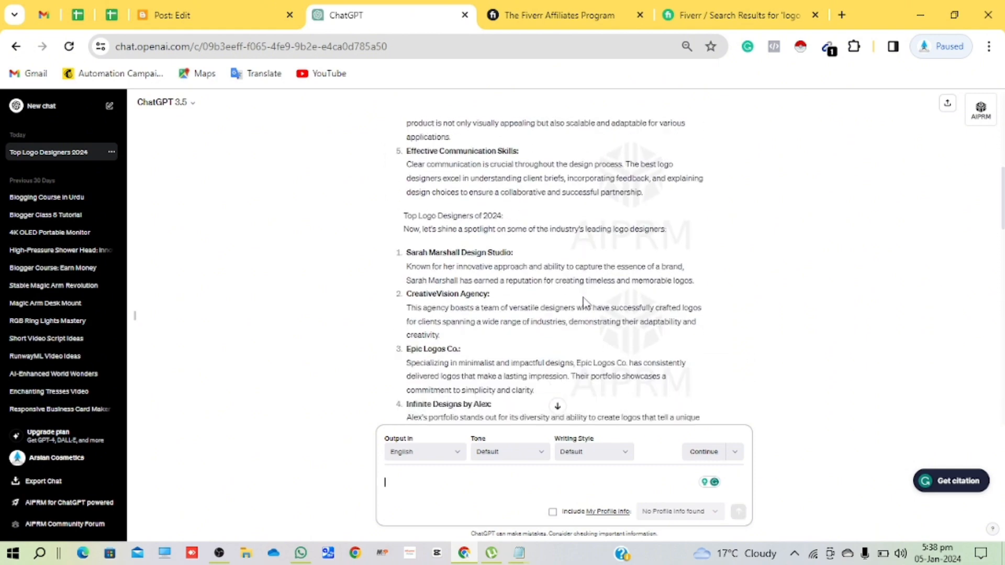
scroll(584, 302, up, 12)
scroll(584, 298, down, 12)
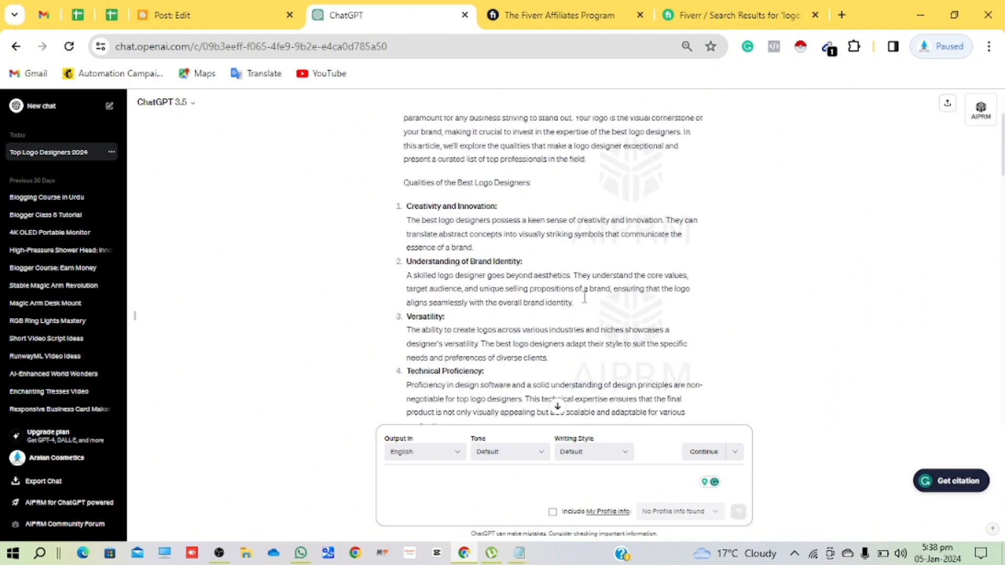
scroll(585, 297, down, 5)
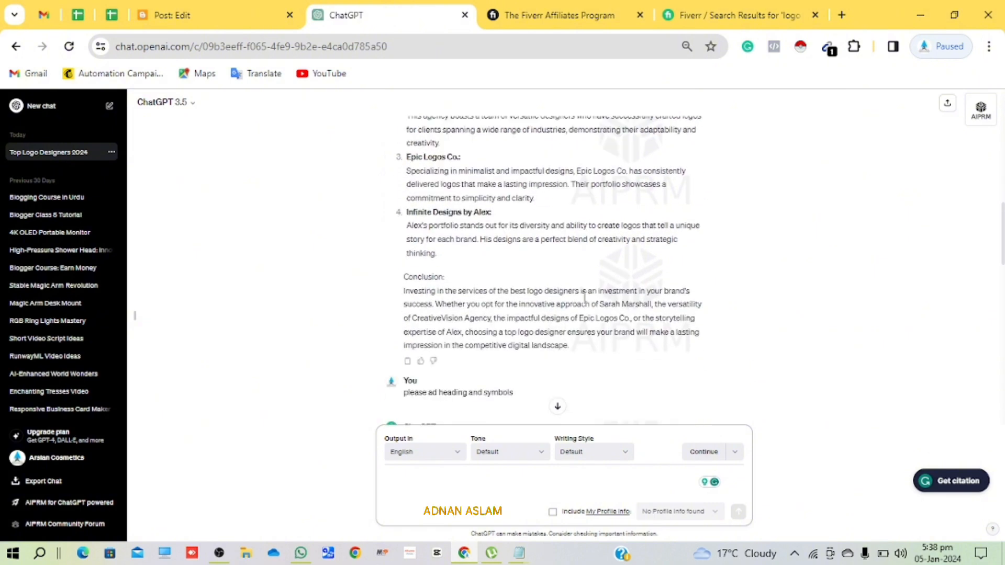
scroll(502, 254, down, 1)
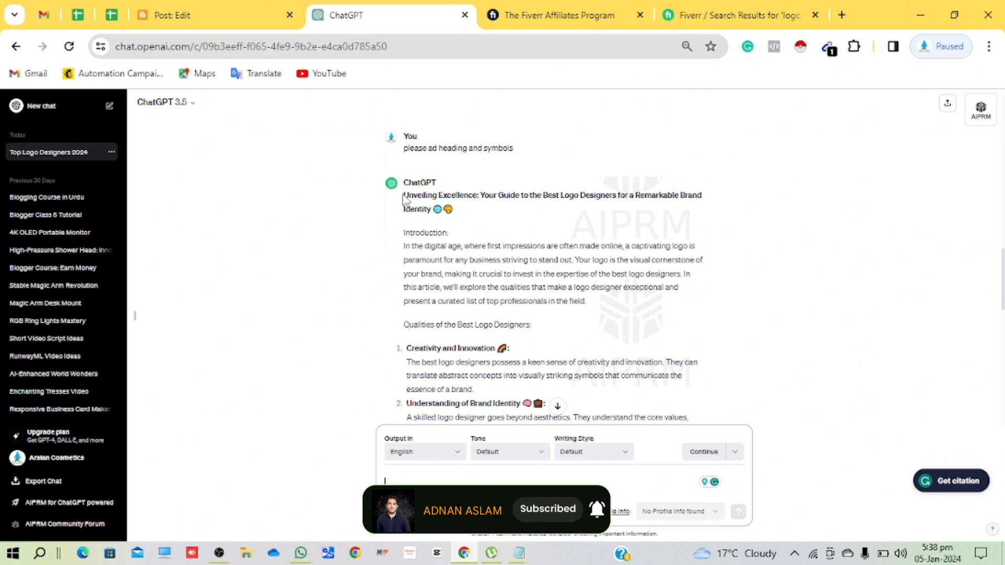
drag(408, 195, 586, 376)
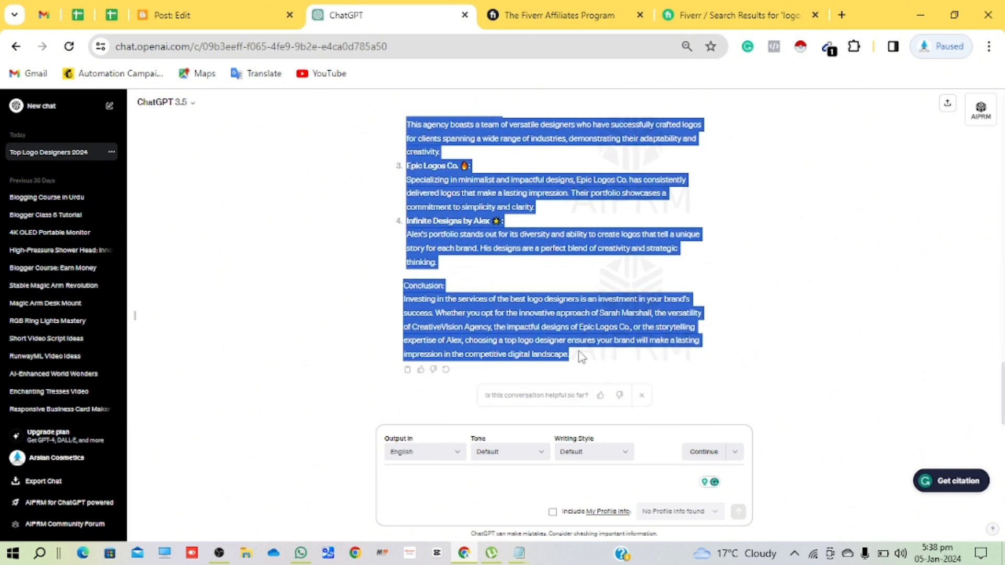
click(180, 11)
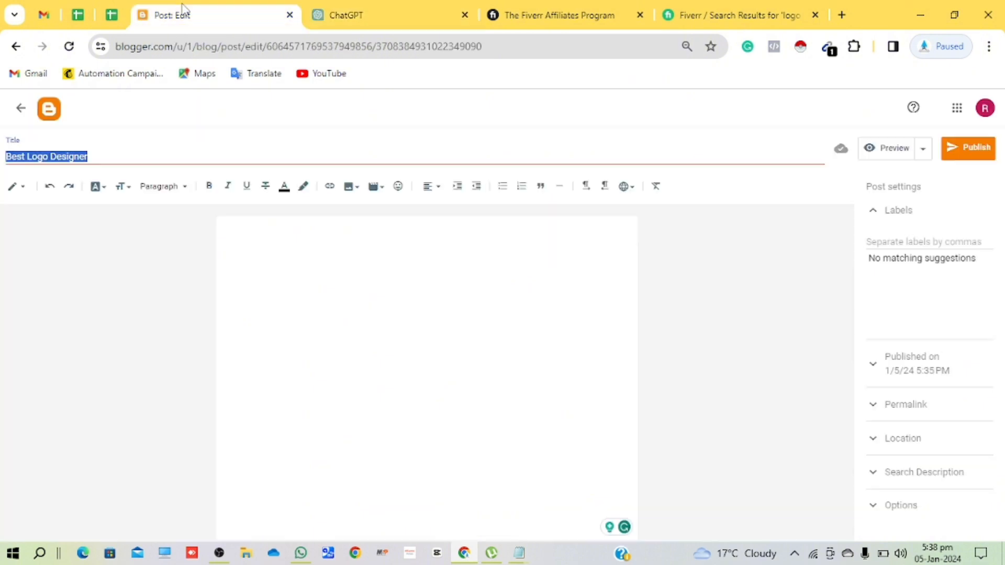
click(373, 259)
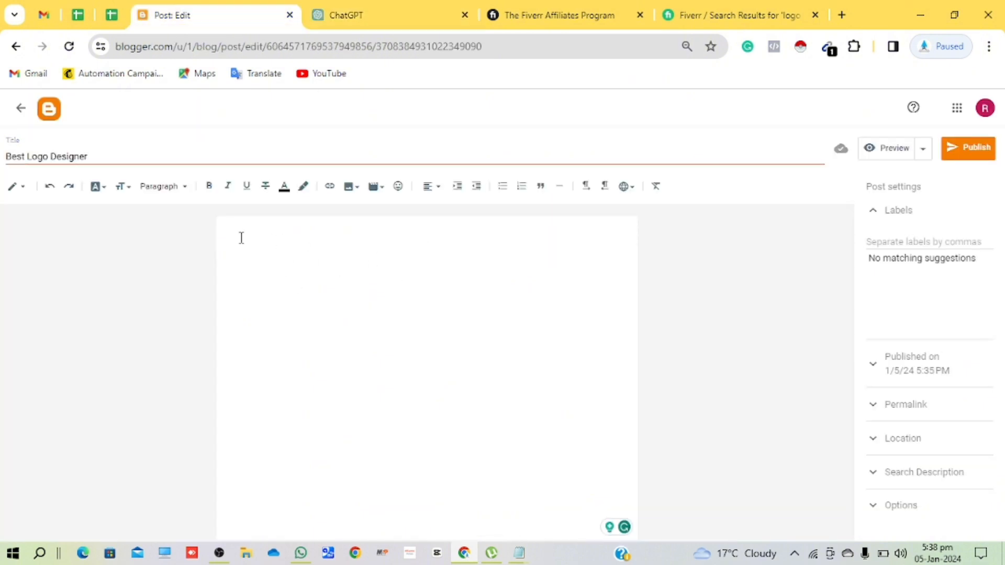
key(ctrl+v)
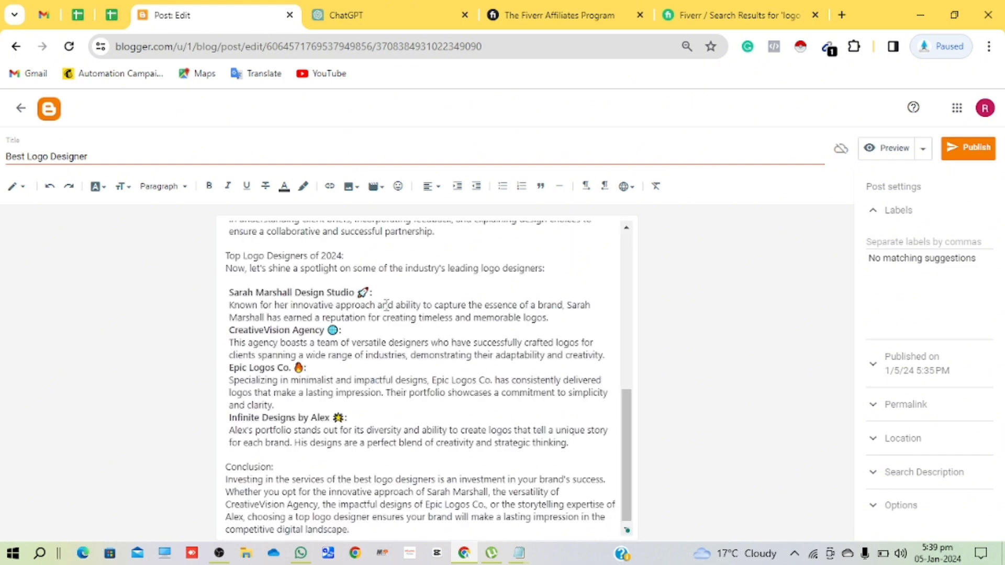
scroll(386, 304, up, 10)
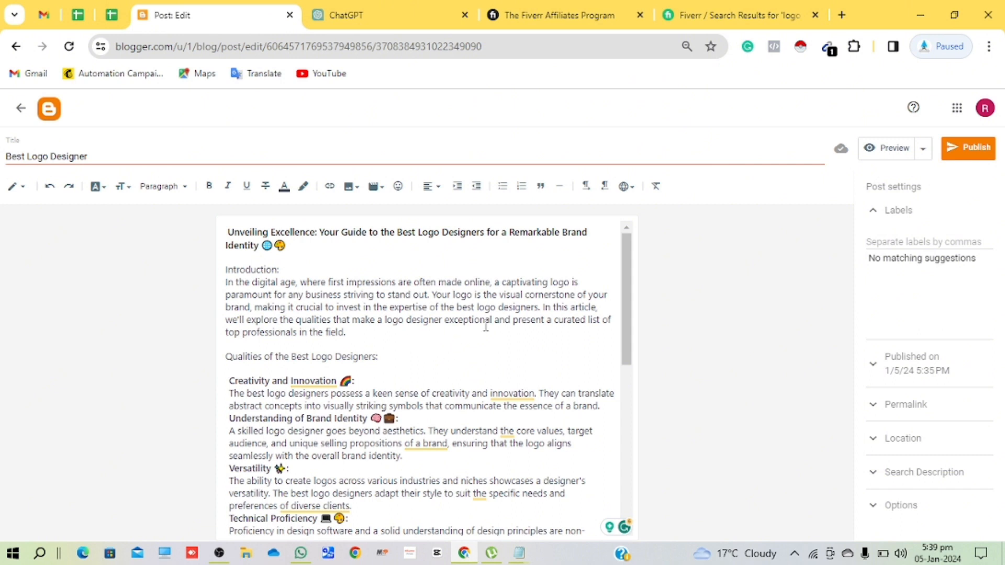
Open Fiverr's professional unique 3D logo design gig and save its first gallery image to Downloads as design-an-awesome-3d-logo in JPEG format.
click(709, 11)
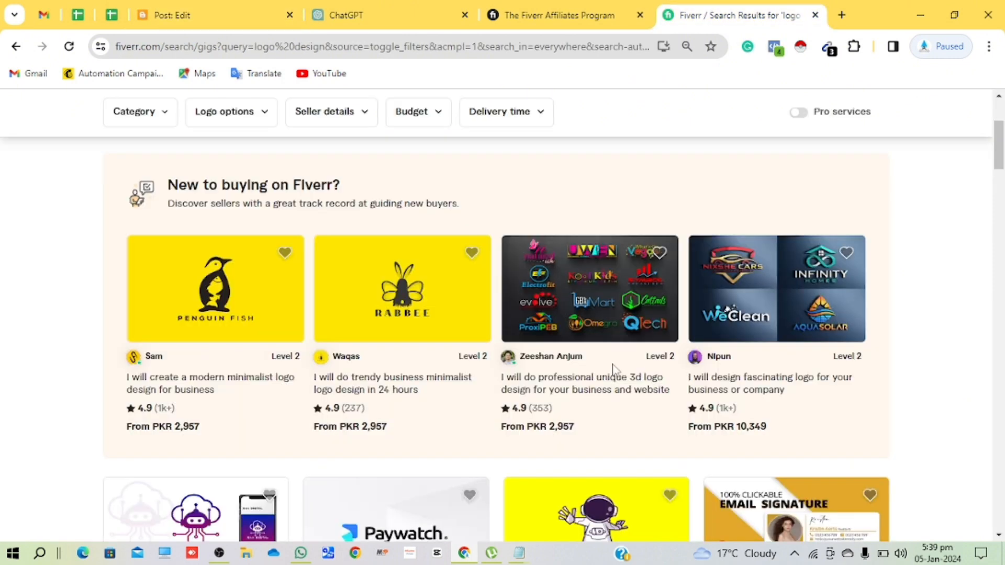
click(631, 306)
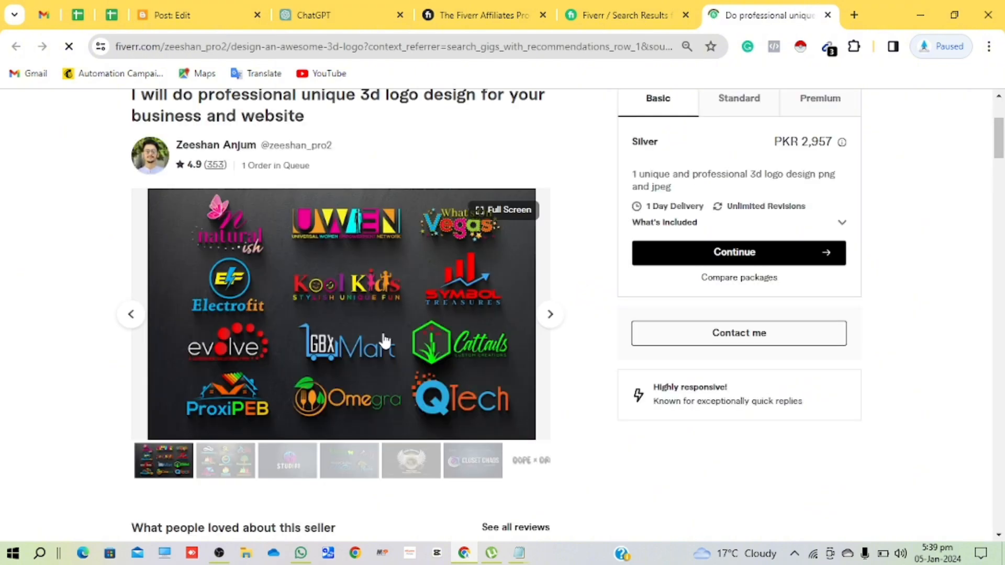
right_click(385, 340)
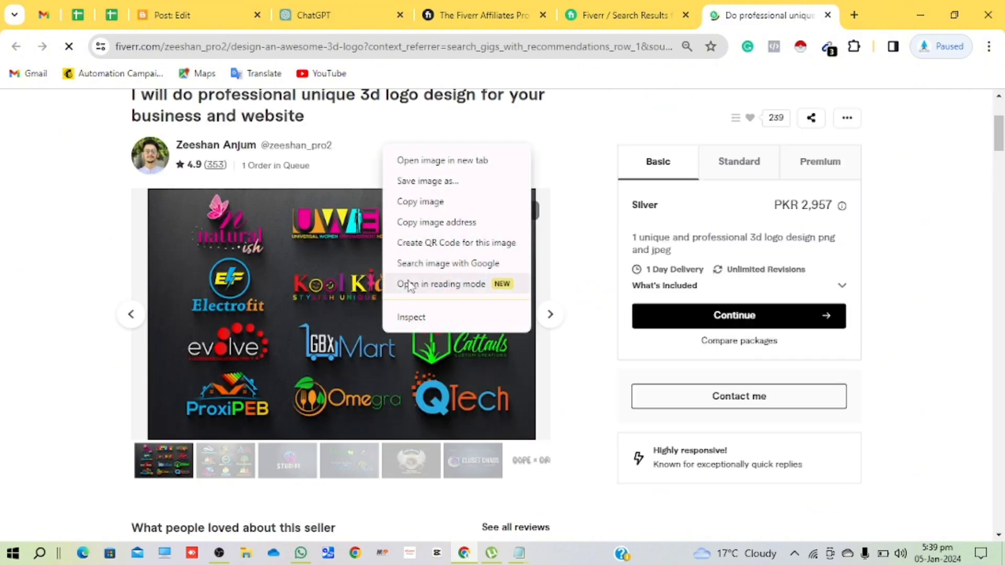
click(426, 186)
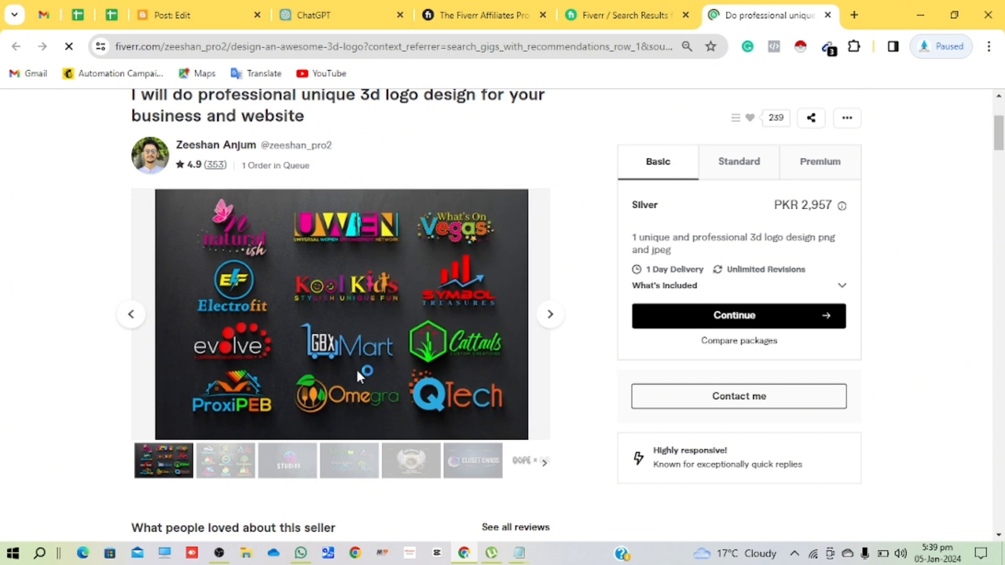
click(393, 330)
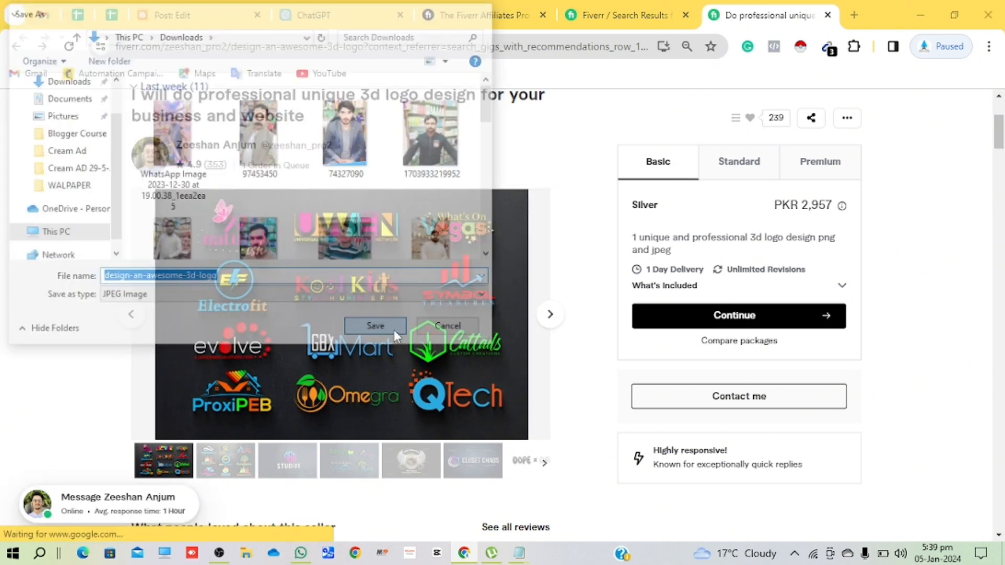
Save the gig gallery's third image, the ASG Studios logo, to Downloads as design-an-awesome-3d-logo (1) in JPEG format.
click(550, 315)
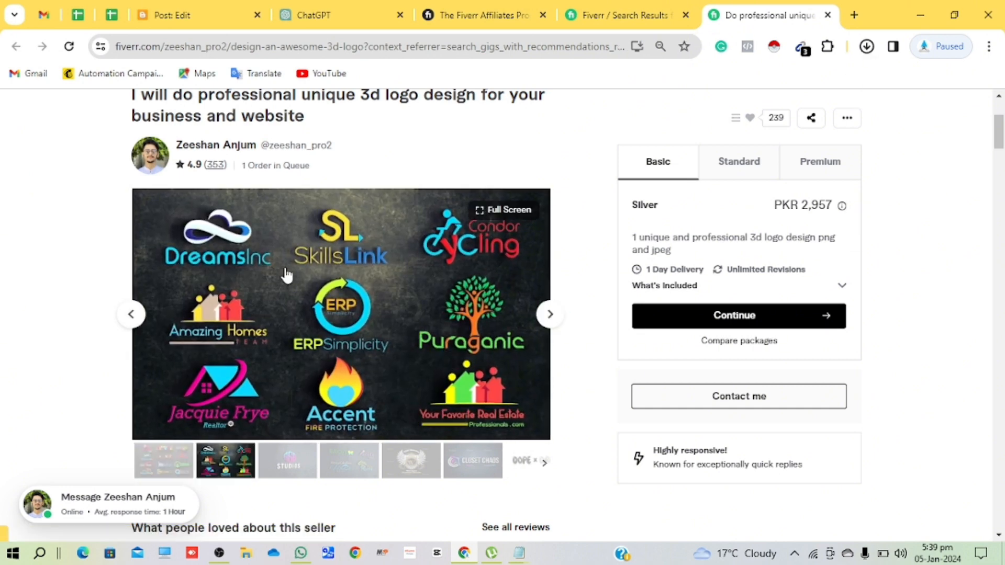
click(550, 316)
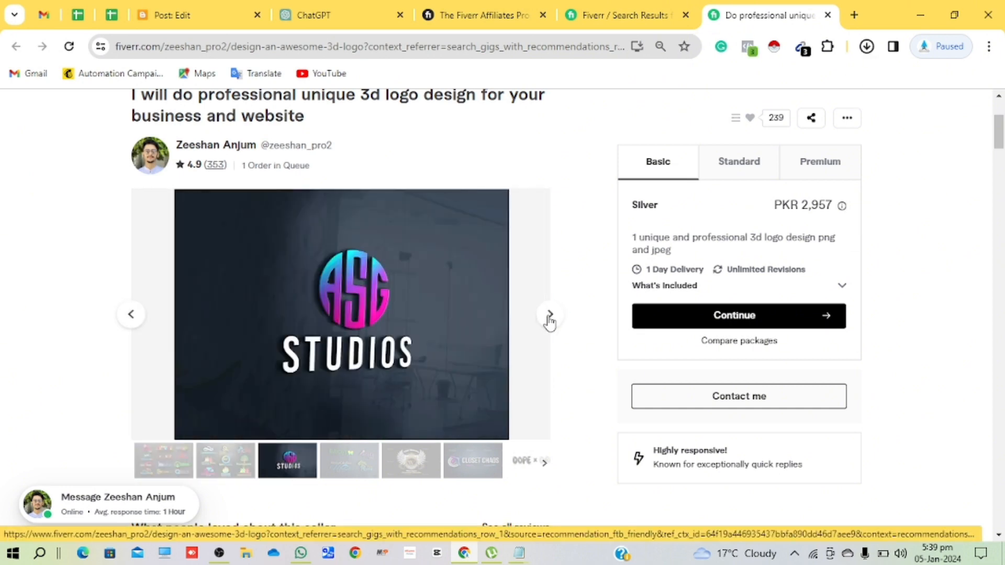
right_click(366, 337)
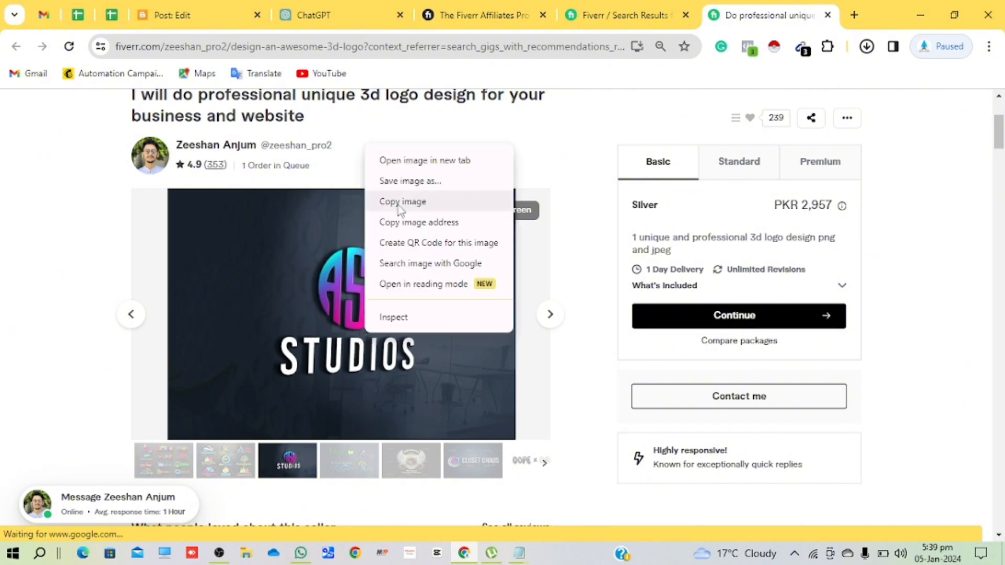
click(400, 182)
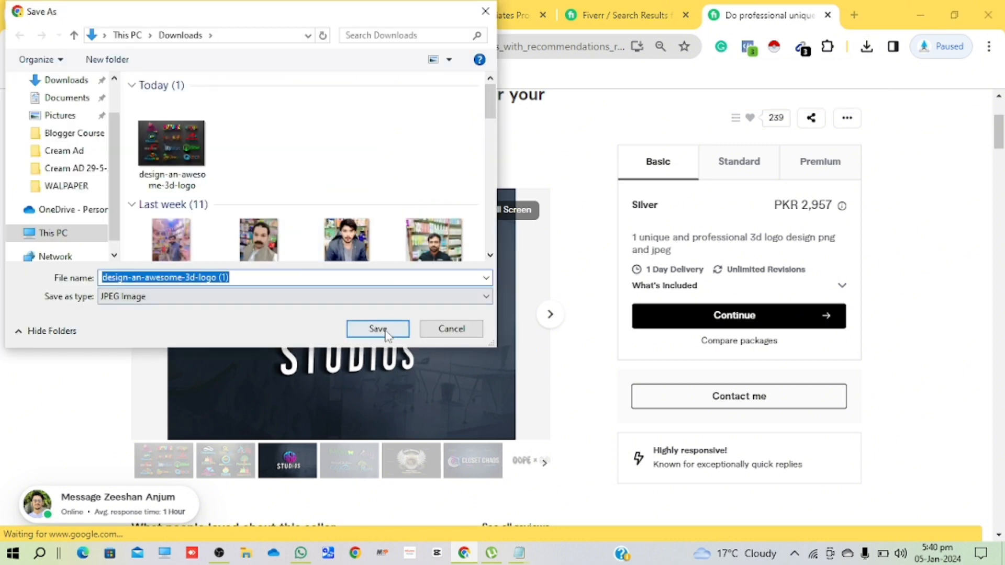
click(378, 329)
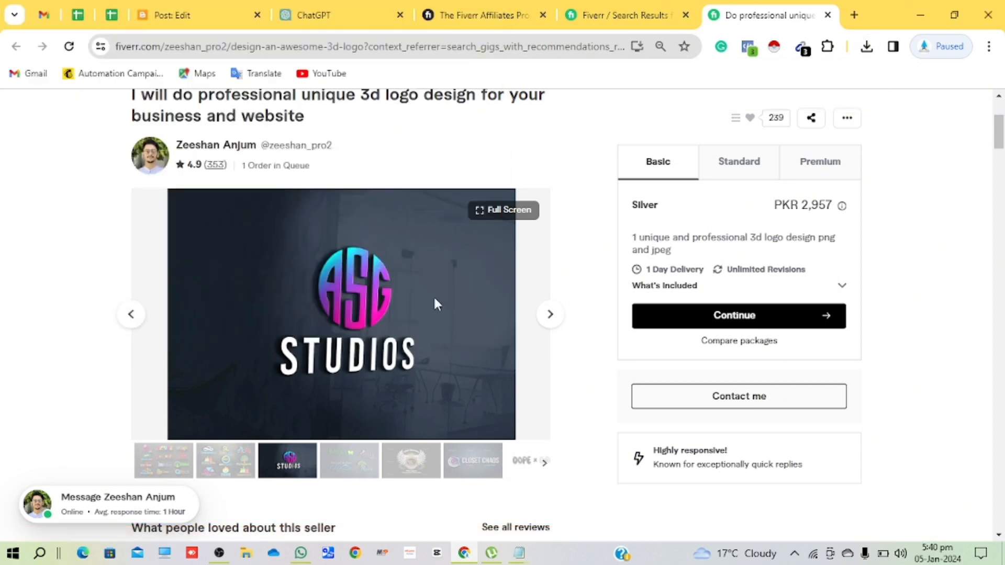
Save the gig gallery's fourth image, showing four logos, to Downloads as hggh_vkw5jh in JPEG format.
click(551, 315)
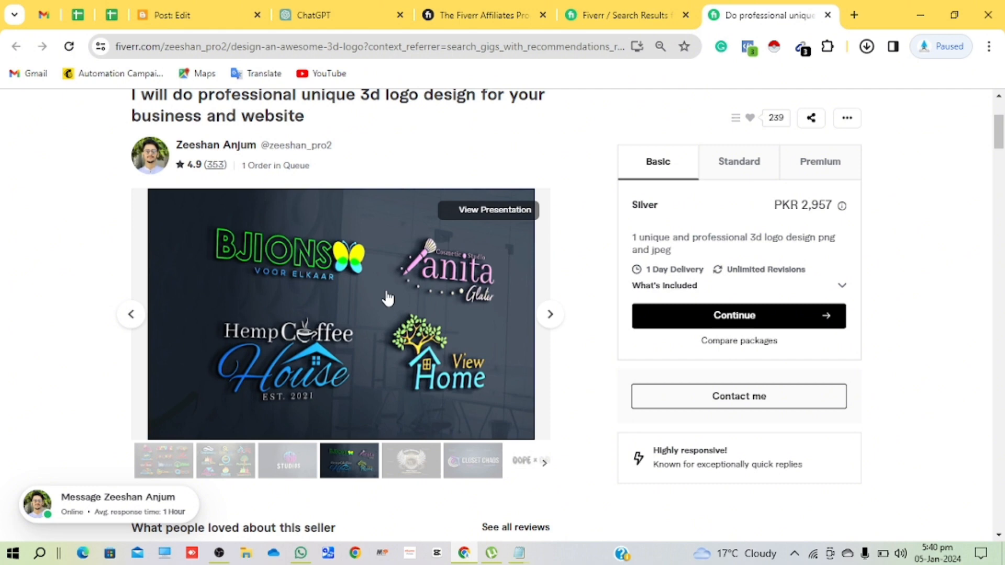
right_click(387, 298)
click(429, 328)
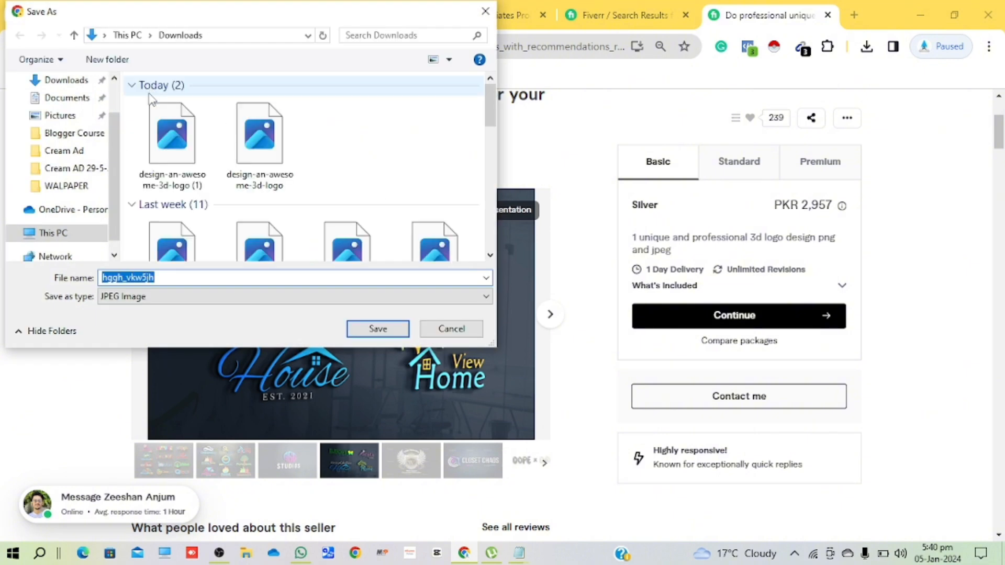
click(385, 328)
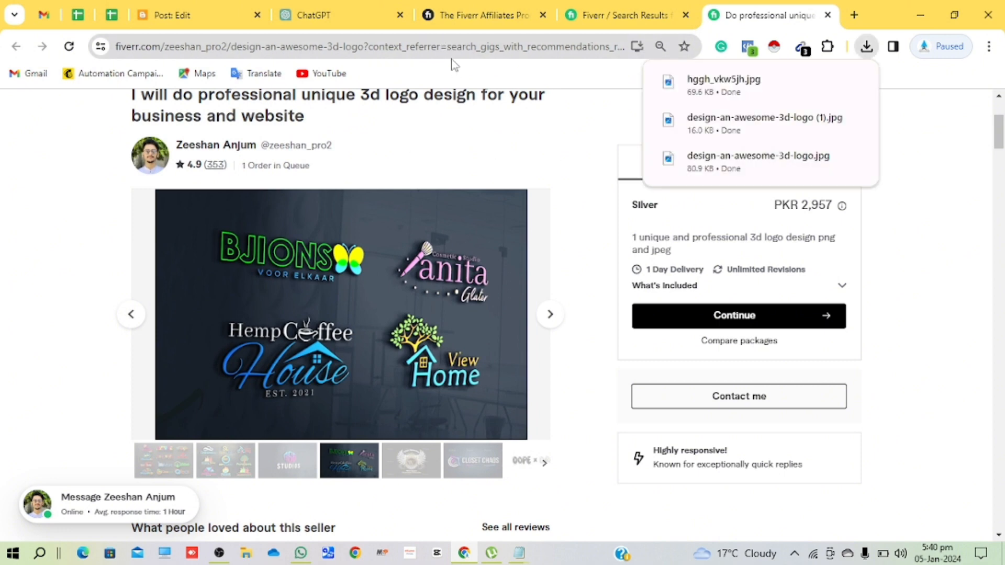
In the Blogger post, add empty lines after the Introduction paragraph and insert the hggh_vkw5jh image there from Downloads.
click(182, 6)
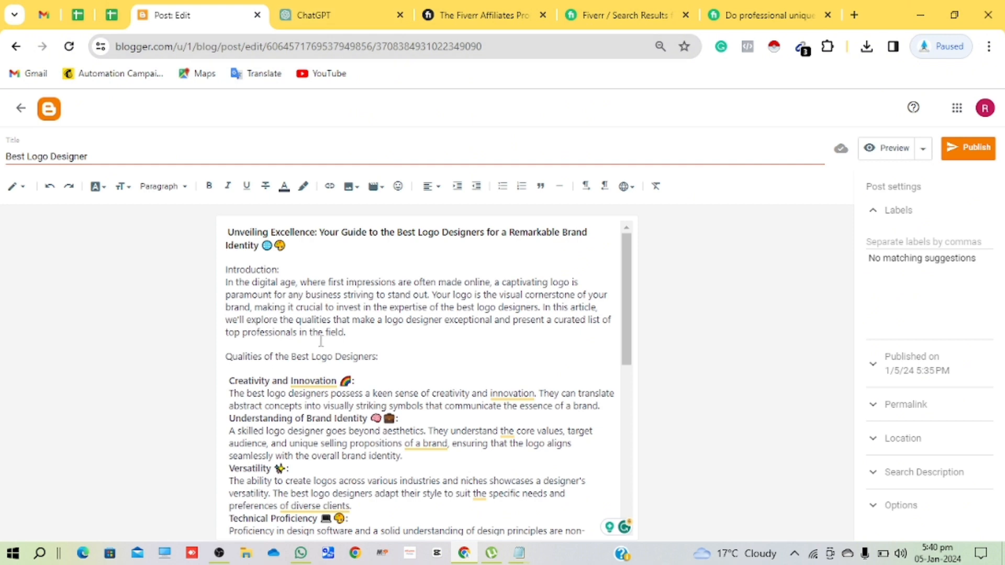
click(357, 333)
key(Return)
key(Return)
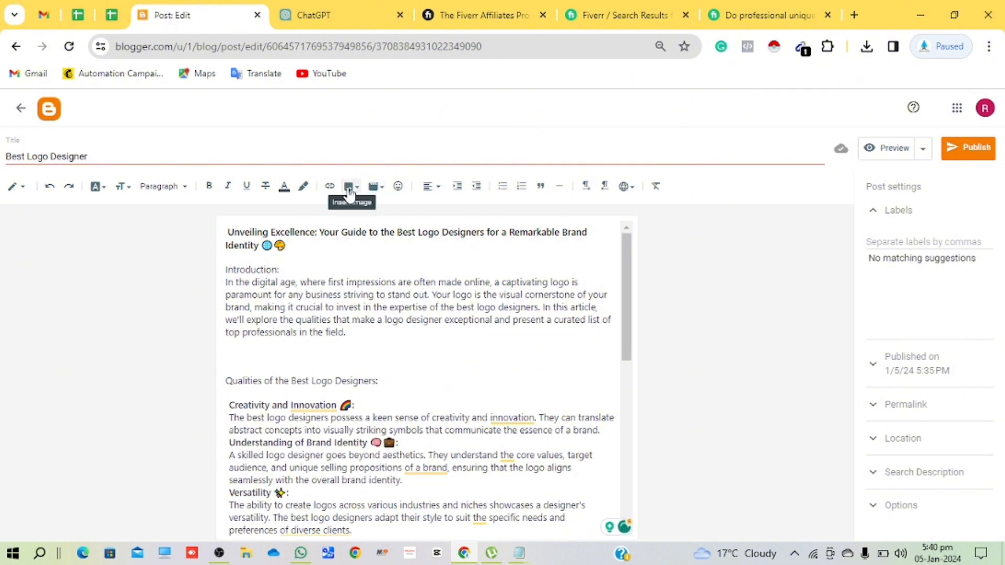
click(349, 189)
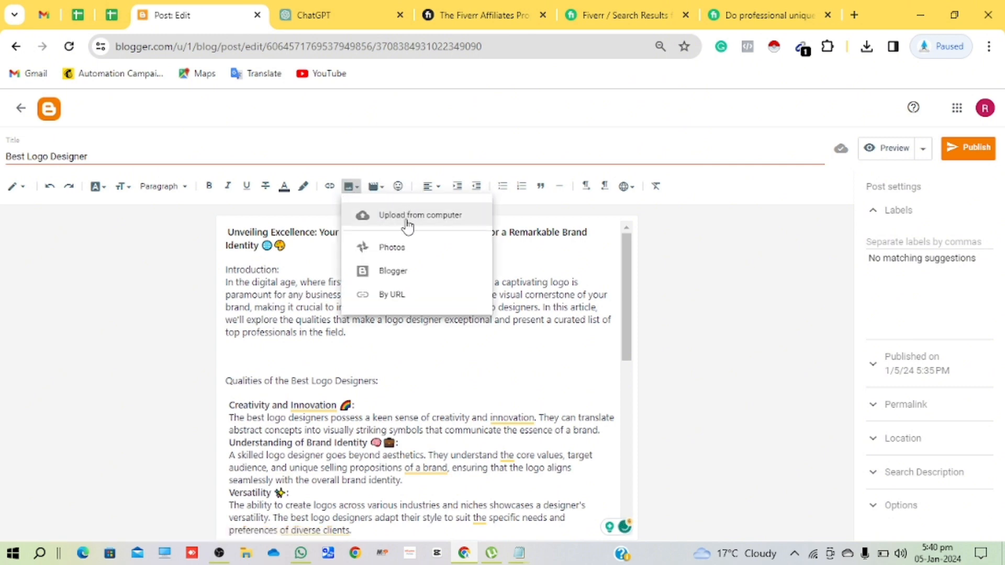
click(407, 222)
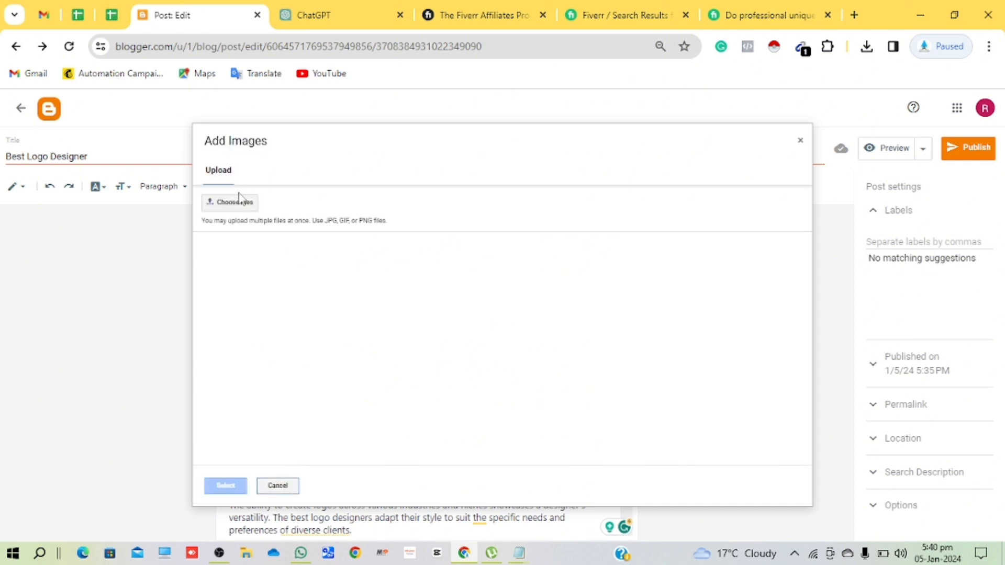
click(238, 208)
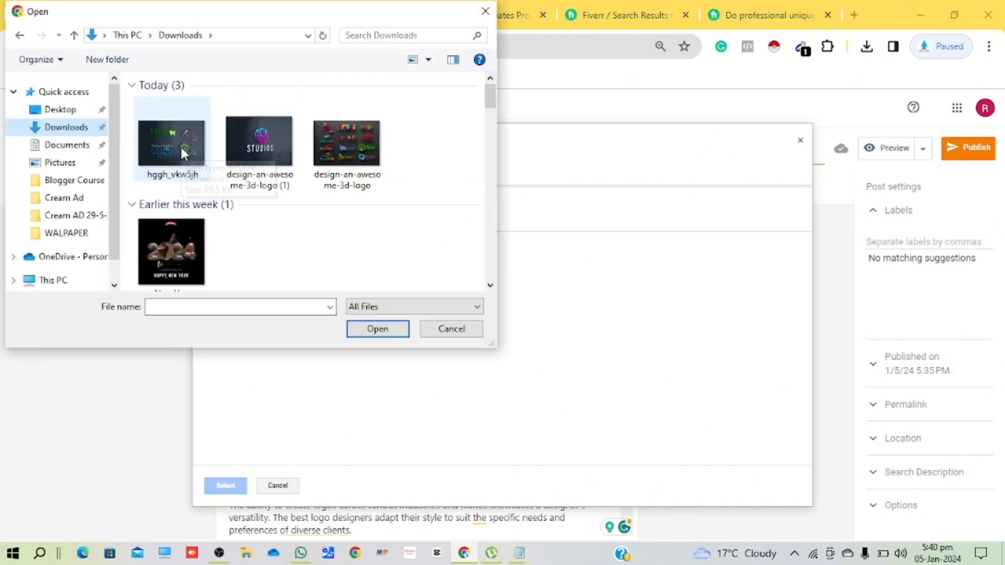
click(183, 152)
click(373, 331)
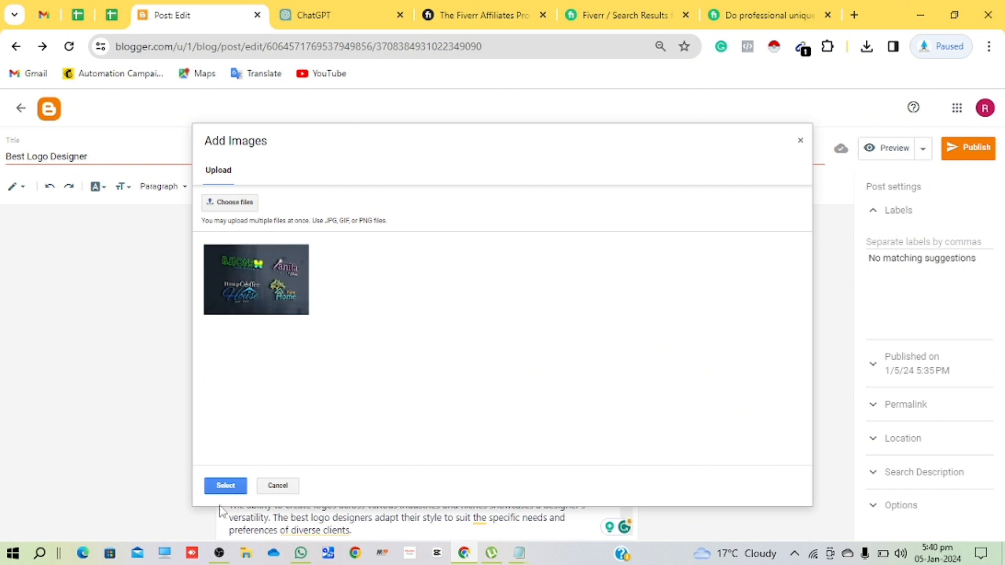
click(222, 485)
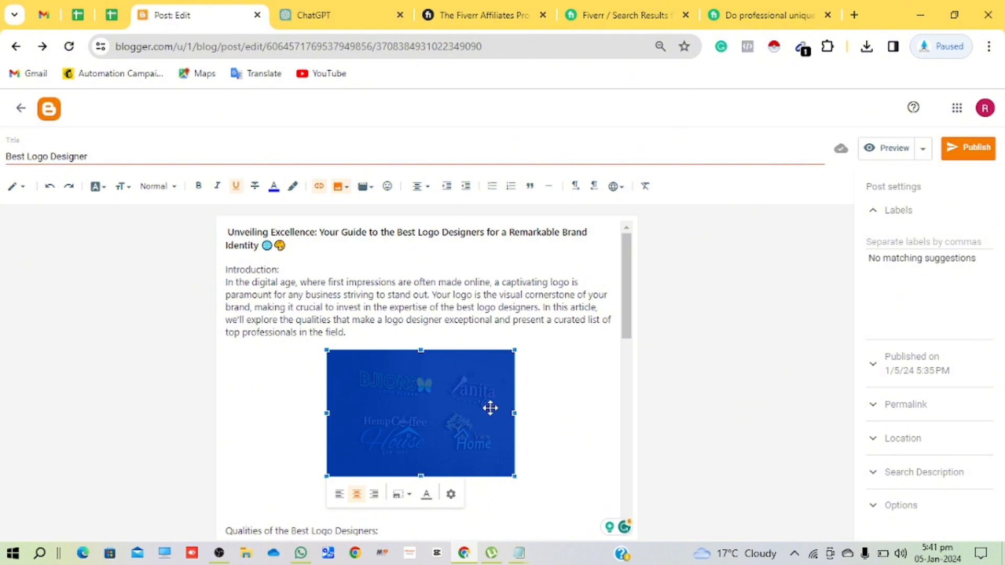
click(535, 400)
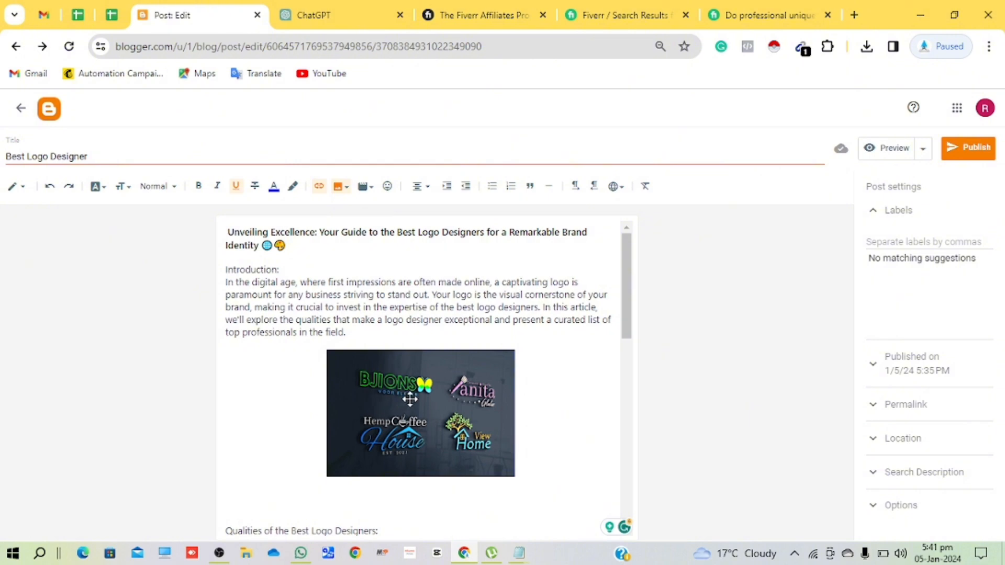
Return to Fiverr's professional unique 3D logo design gig and copy its full page URL.
click(644, 19)
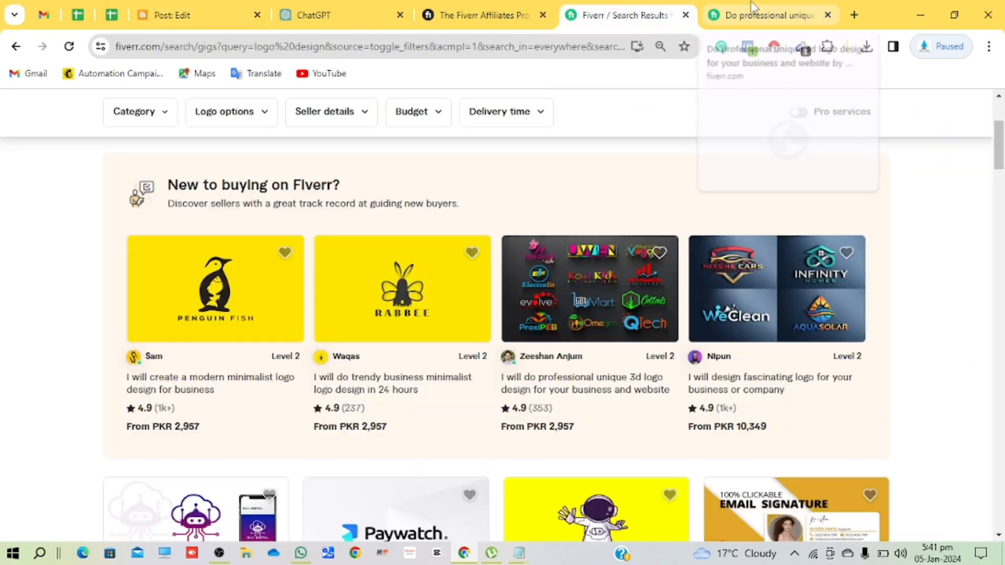
click(743, 7)
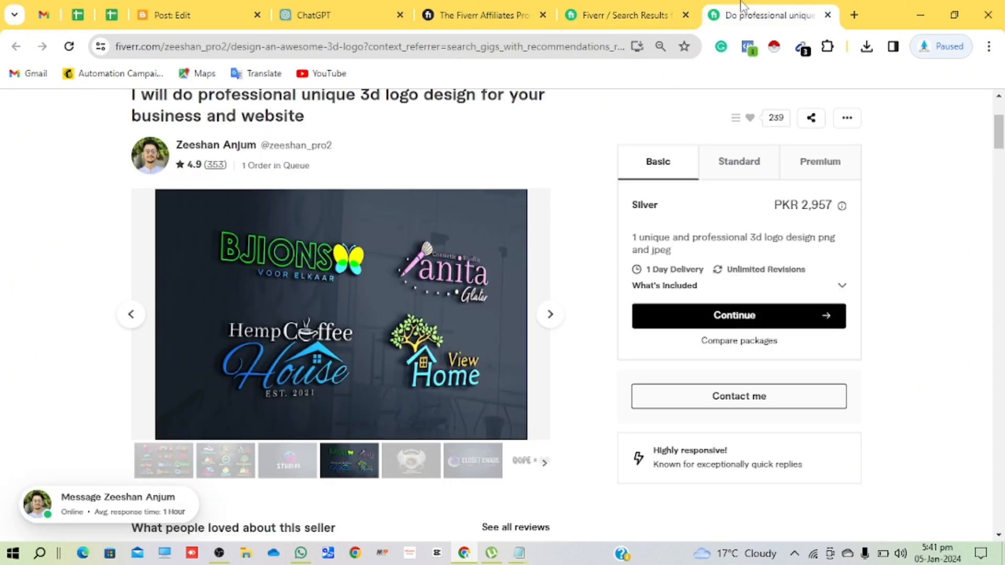
click(354, 41)
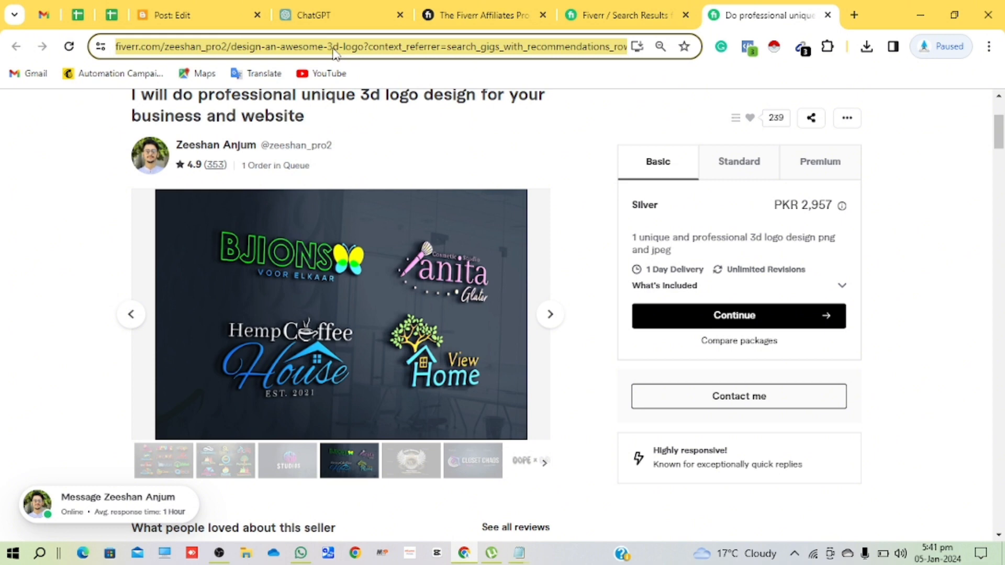
Switch to the Fiverr Affiliates site and log in to the affiliate account with the prefilled credentials.
click(612, 15)
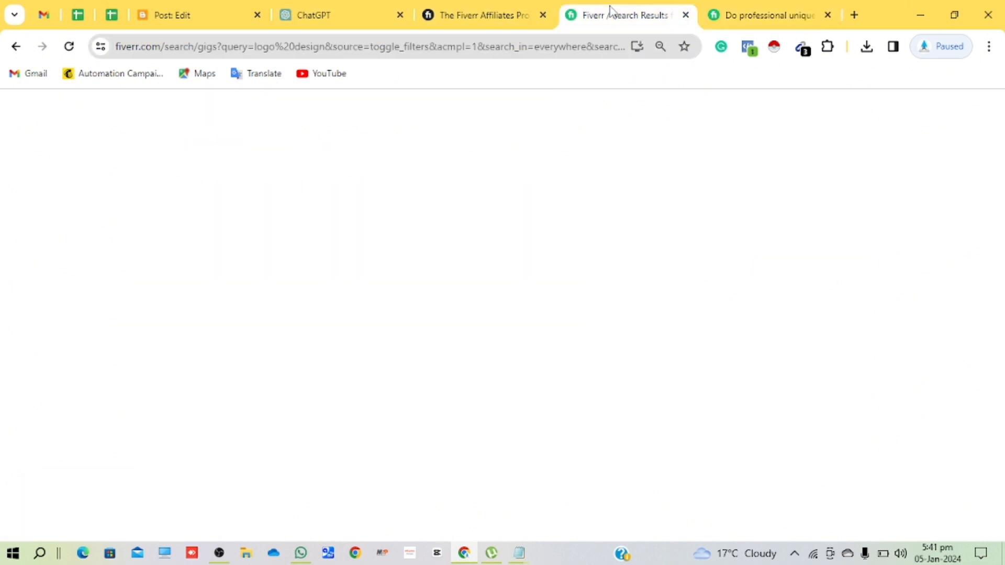
click(480, 23)
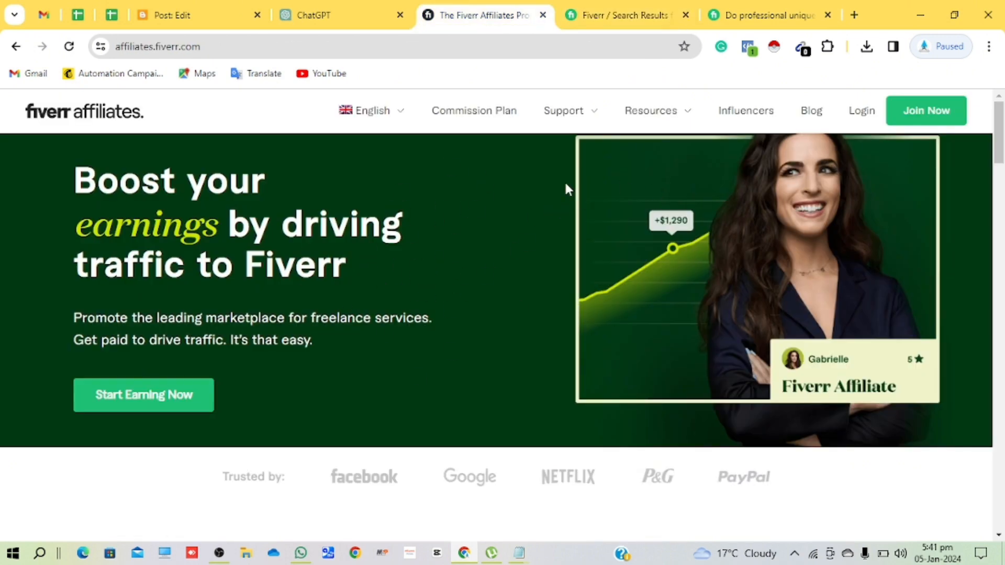
click(862, 112)
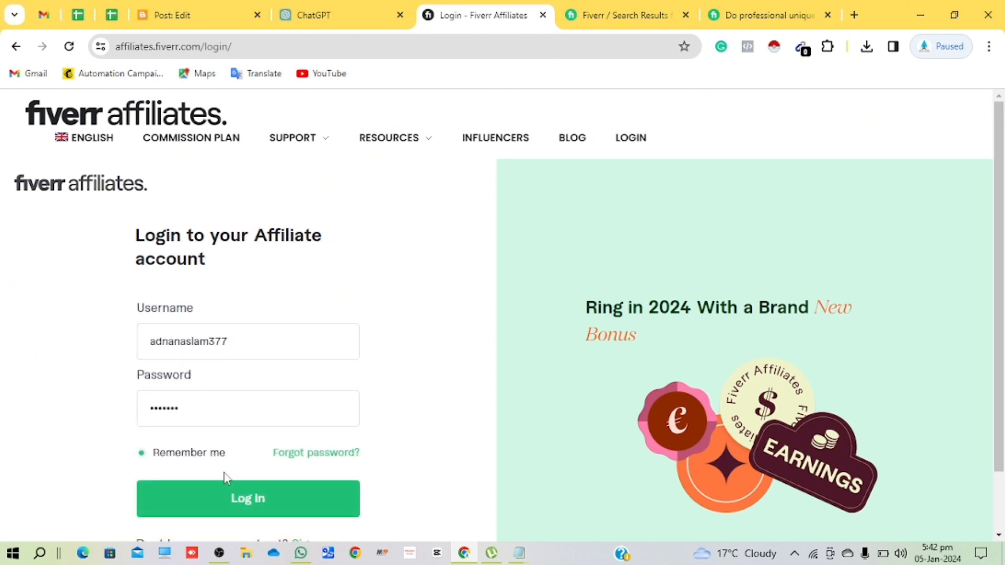
click(228, 499)
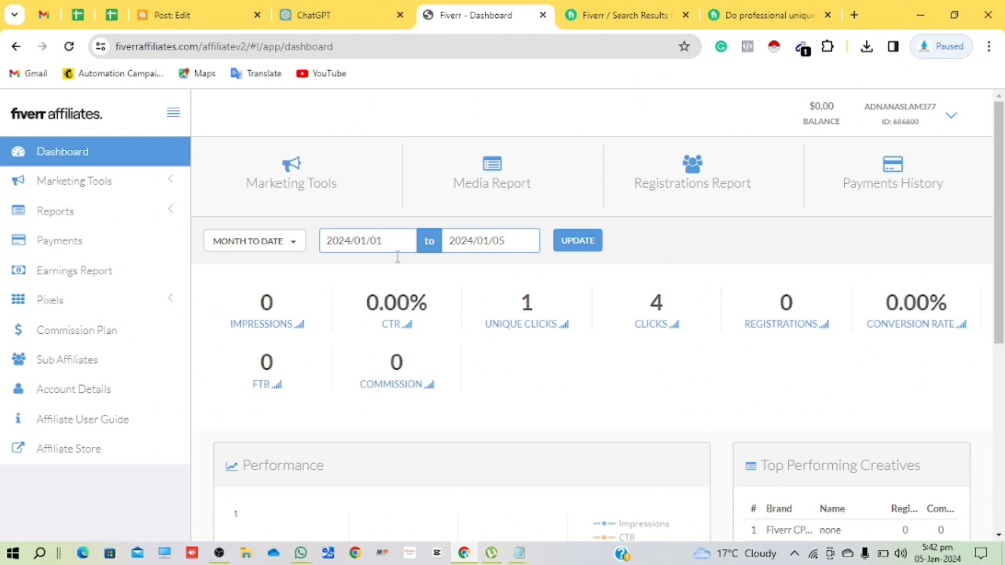
Under Default and Deep Links, set the copied gig URL as the landing page URL and copy the Fiverr CPA (Old plan) link.
click(99, 189)
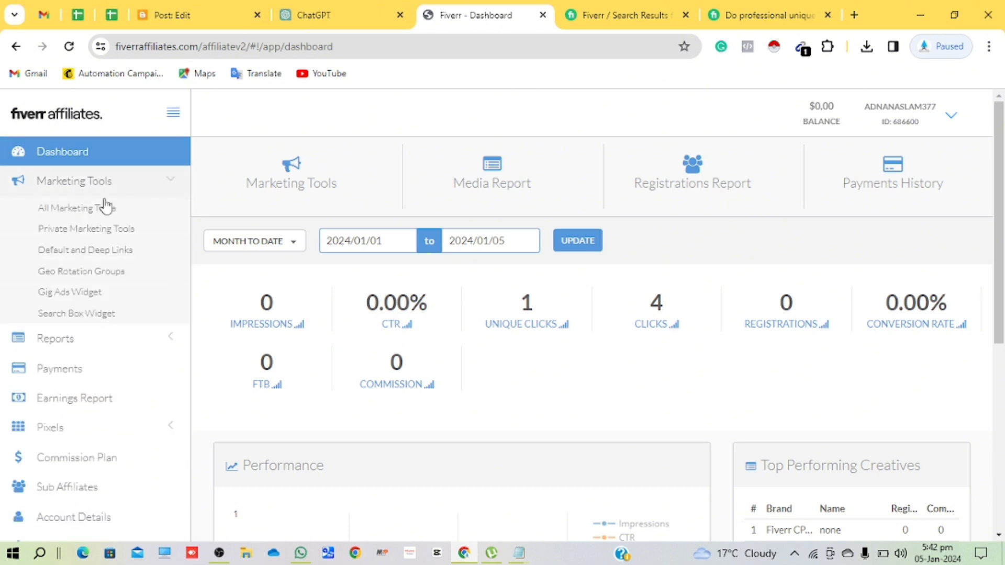
click(96, 256)
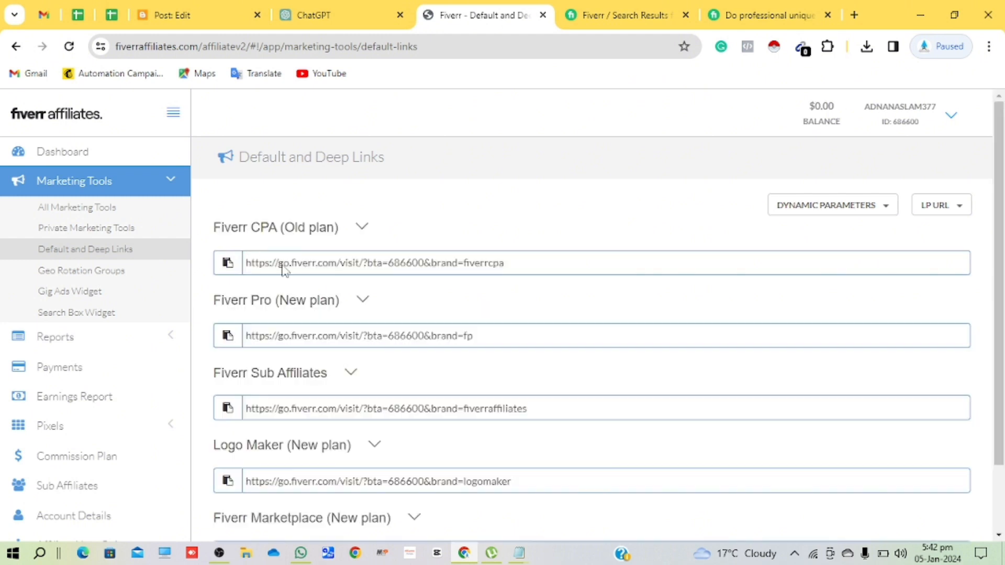
click(952, 209)
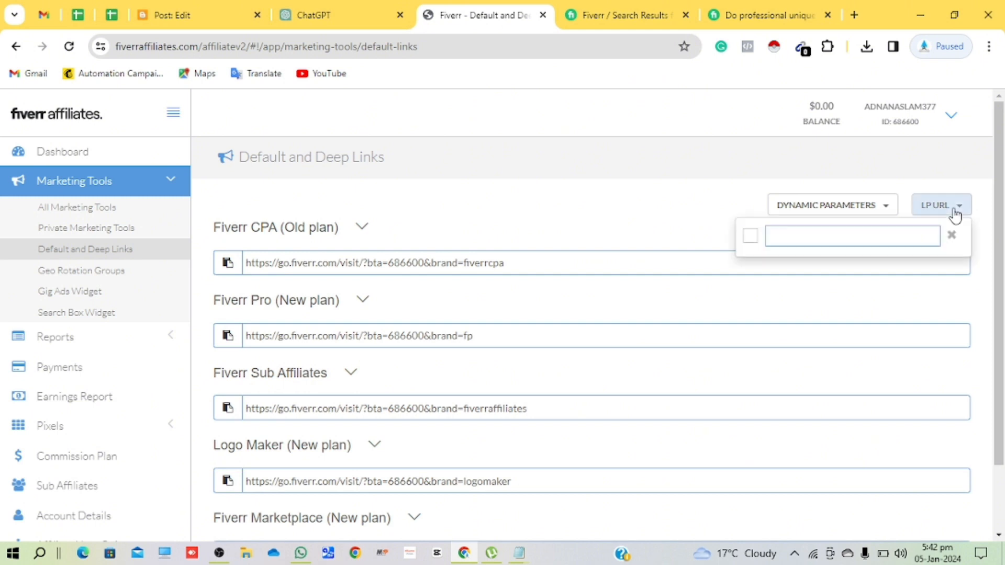
click(897, 239)
key(ctrl+v)
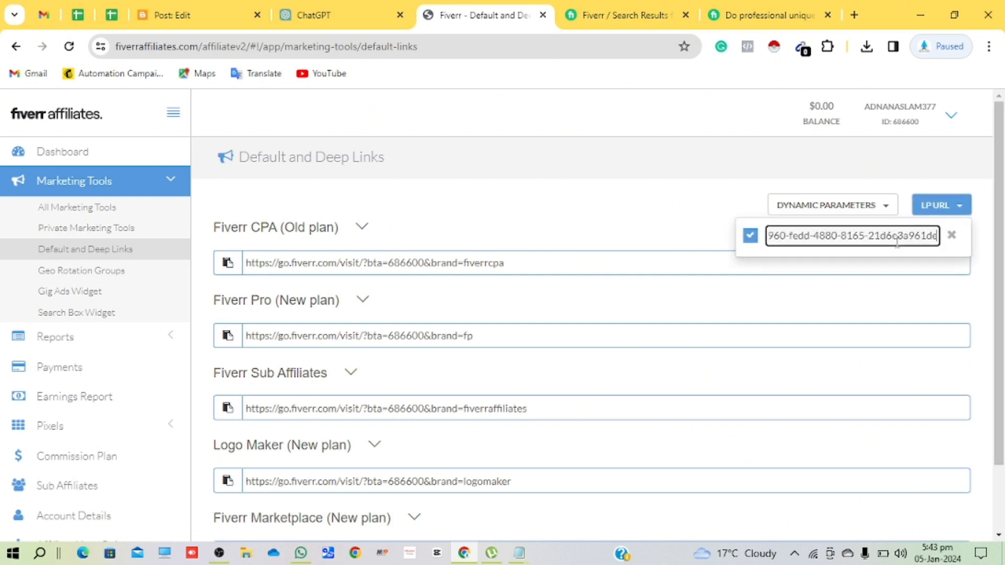
click(935, 207)
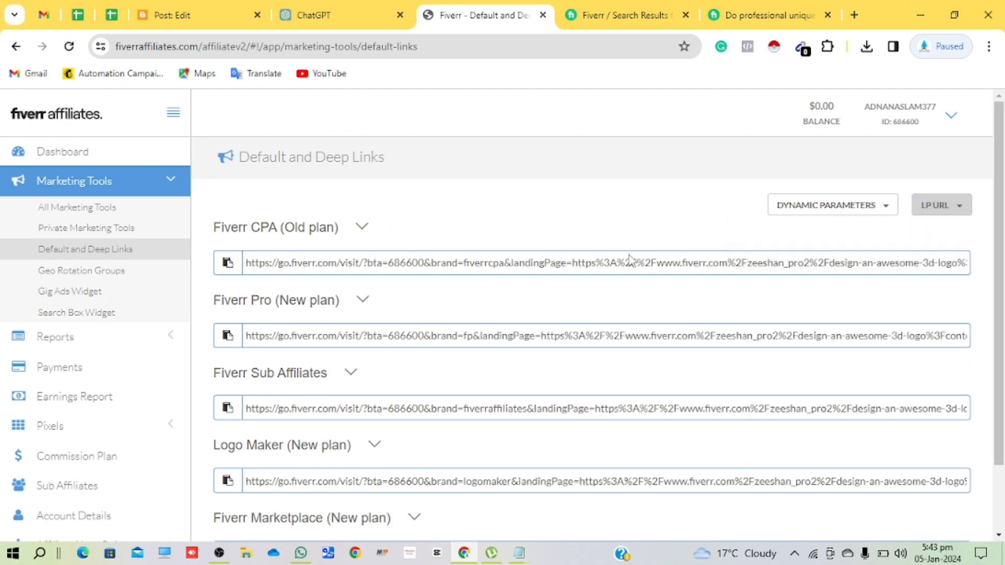
click(229, 264)
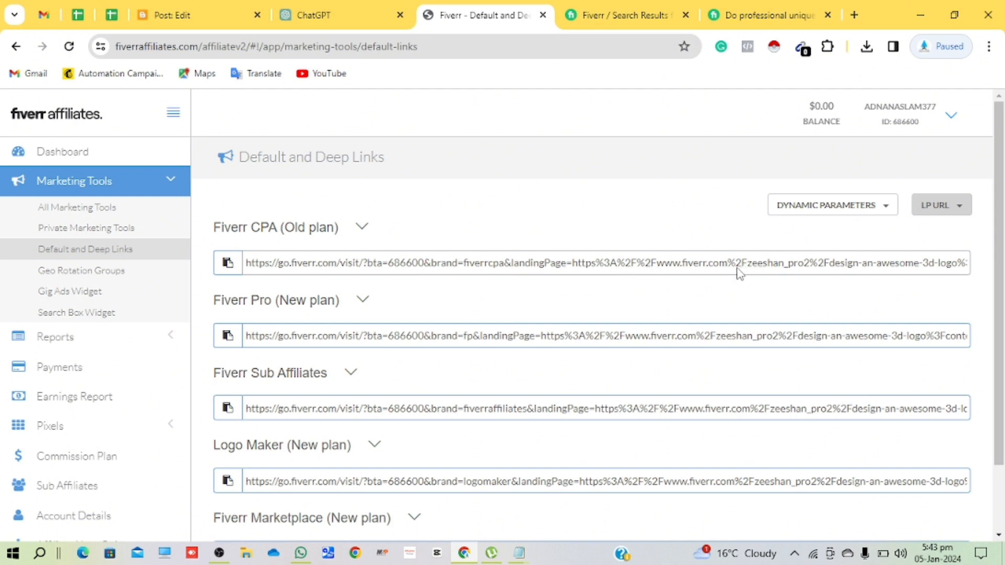
Back in the Blogger post, link the image below the Introduction to the copied Fiverr affiliate URL, set to open in a new window.
click(174, 12)
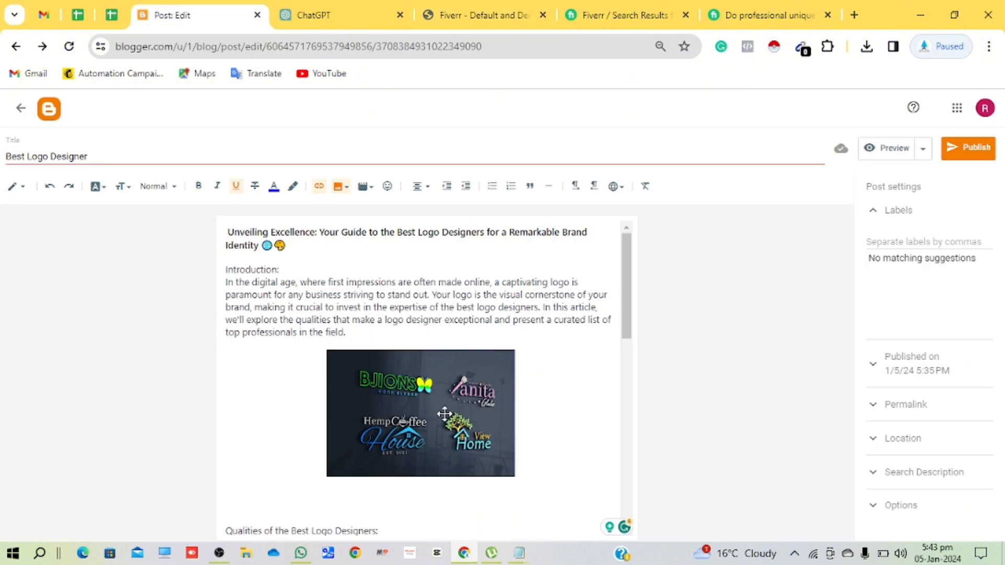
scroll(443, 408, down, 1)
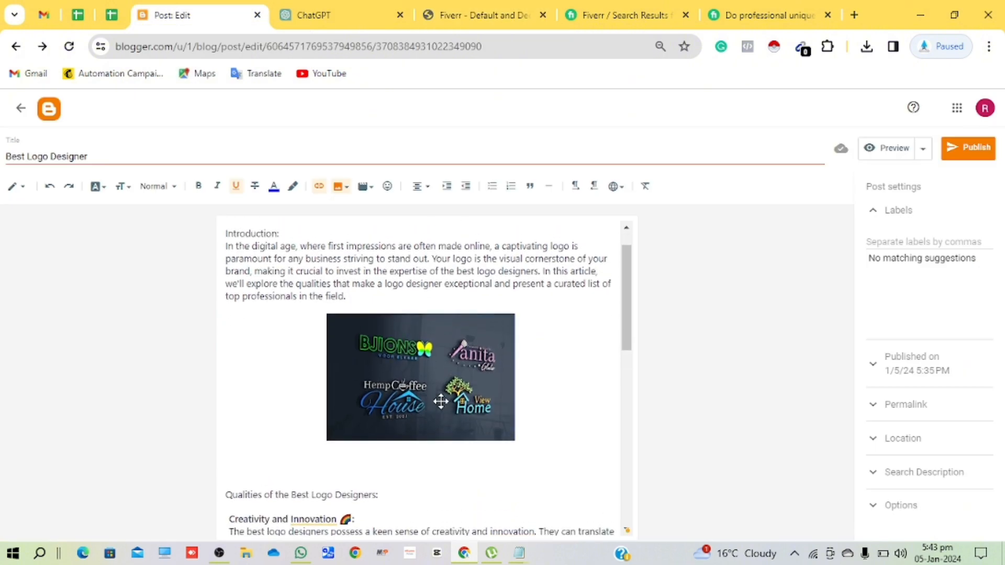
scroll(441, 402, down, 1)
click(439, 389)
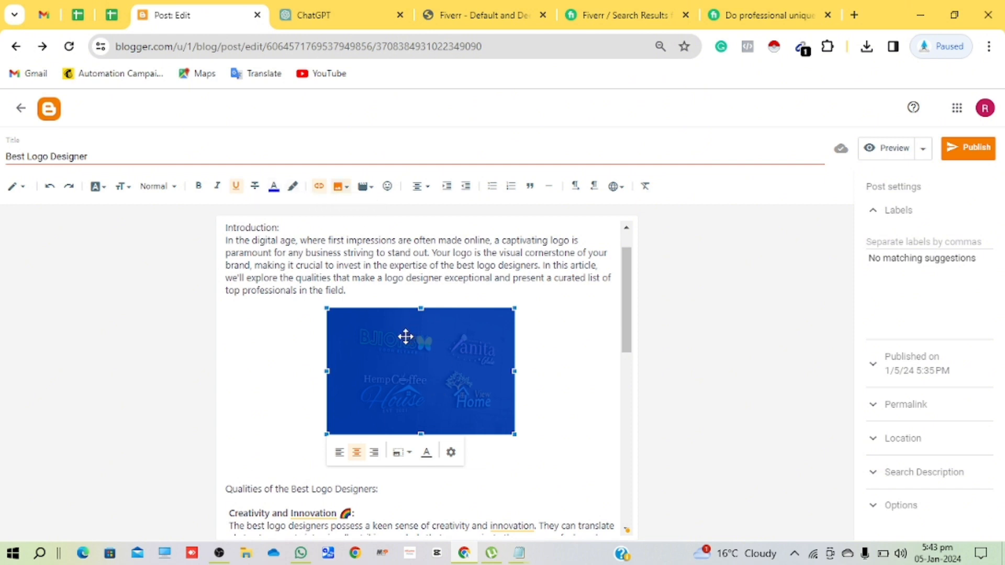
click(321, 190)
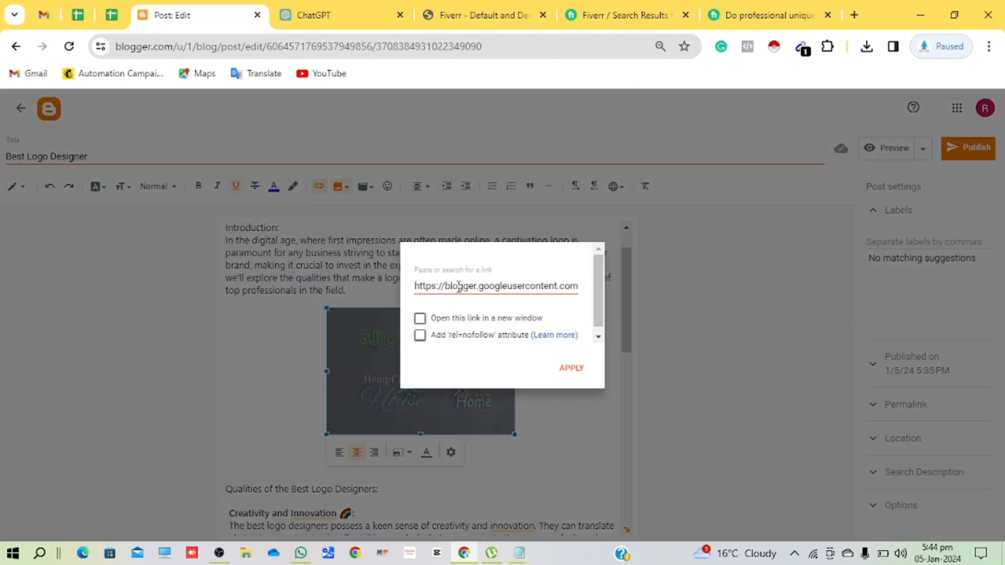
click(458, 286)
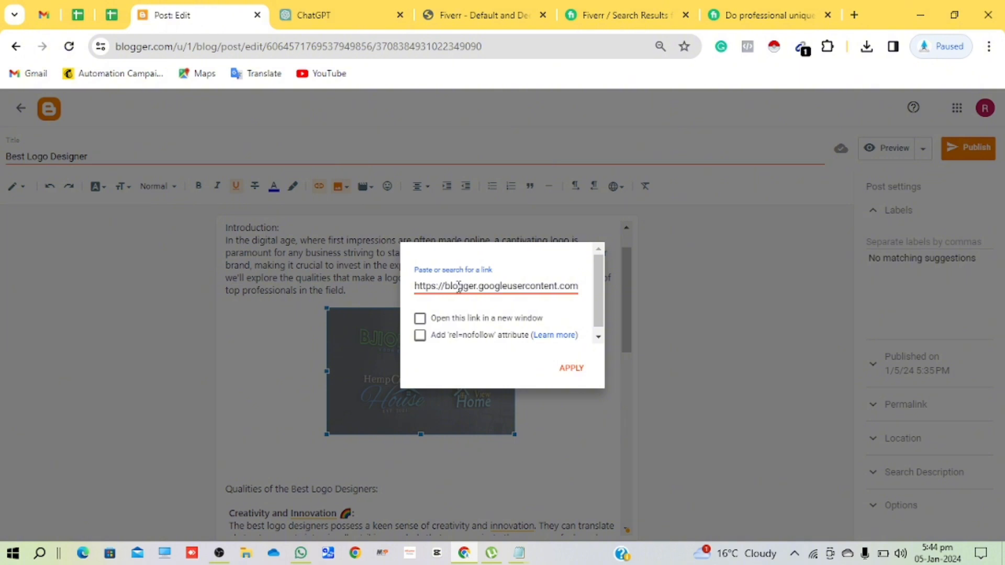
key(ctrl+a)
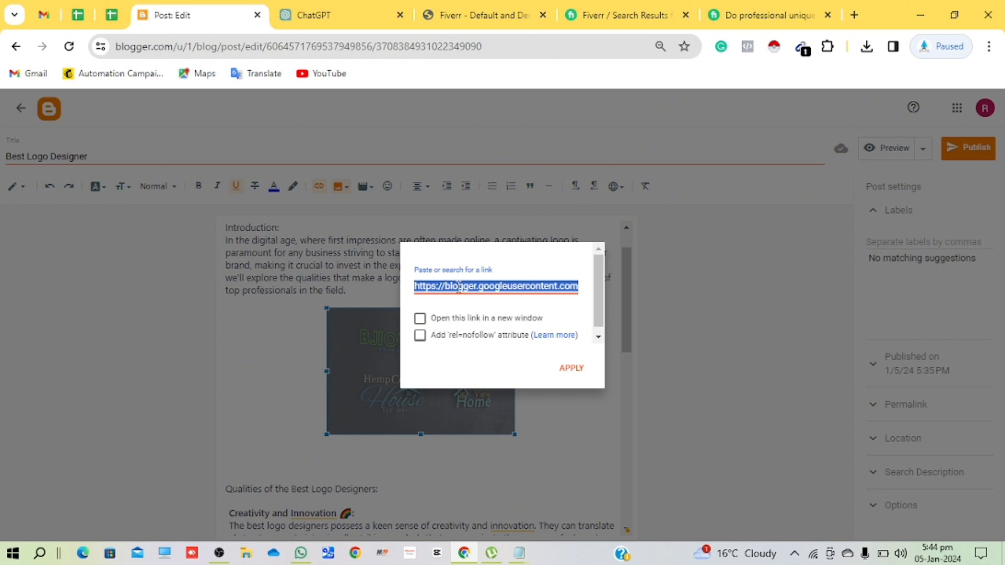
key(ctrl+v)
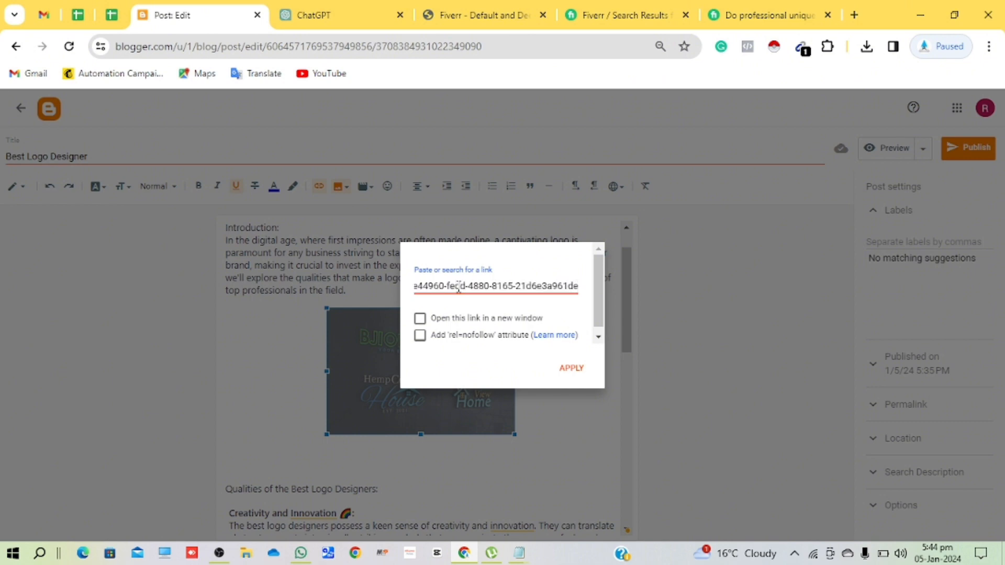
click(420, 319)
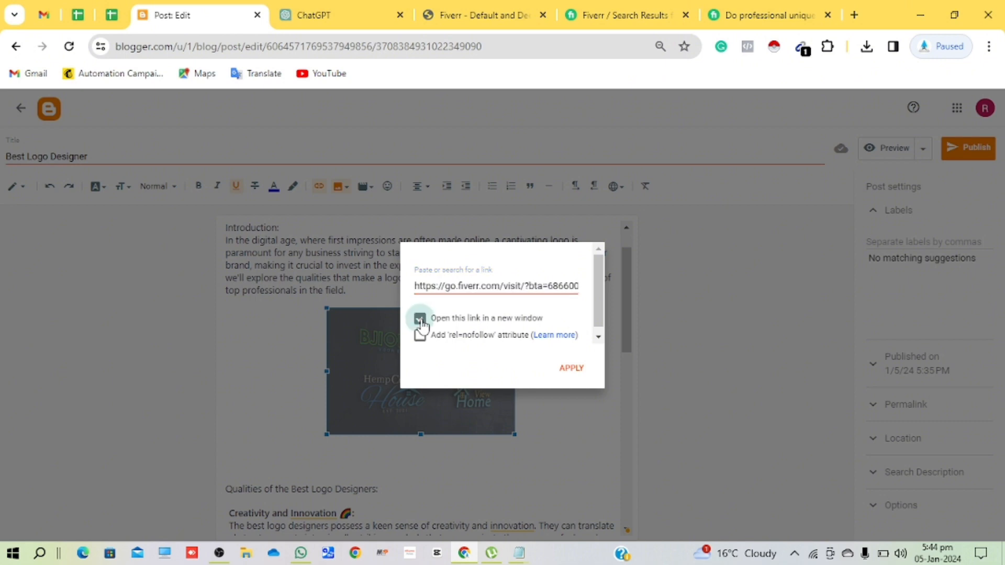
click(573, 371)
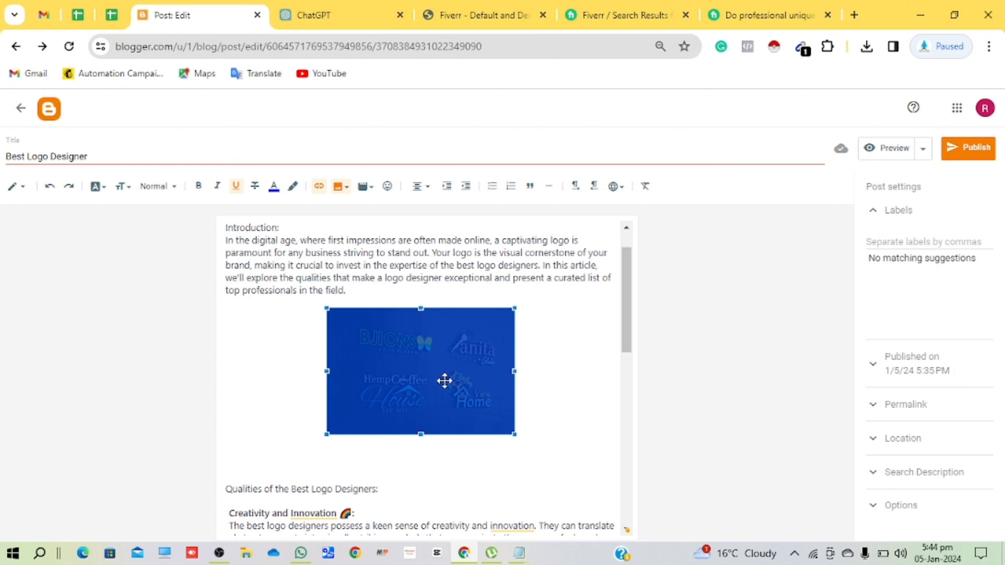
Add empty lines after the Effective Communication Skills paragraph and insert the design-an-awesome-3d-logo (1) image there from Downloads.
scroll(444, 381, down, 5)
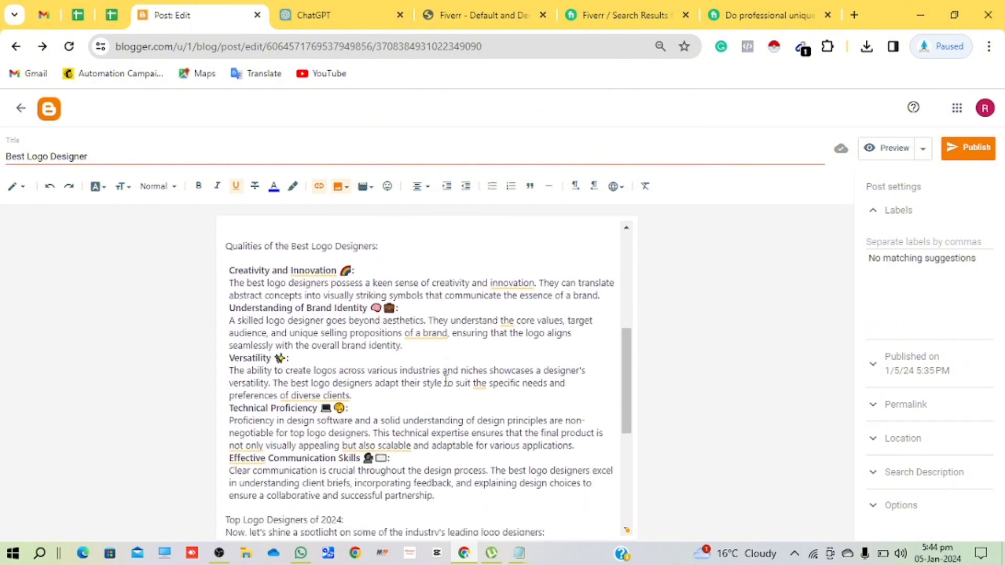
scroll(444, 381, down, 1)
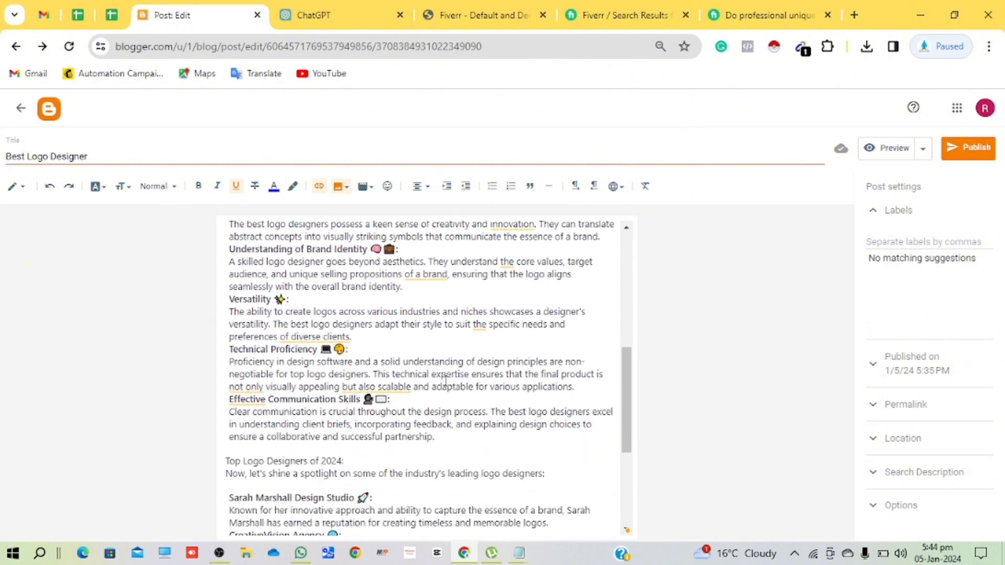
click(442, 441)
key(Return)
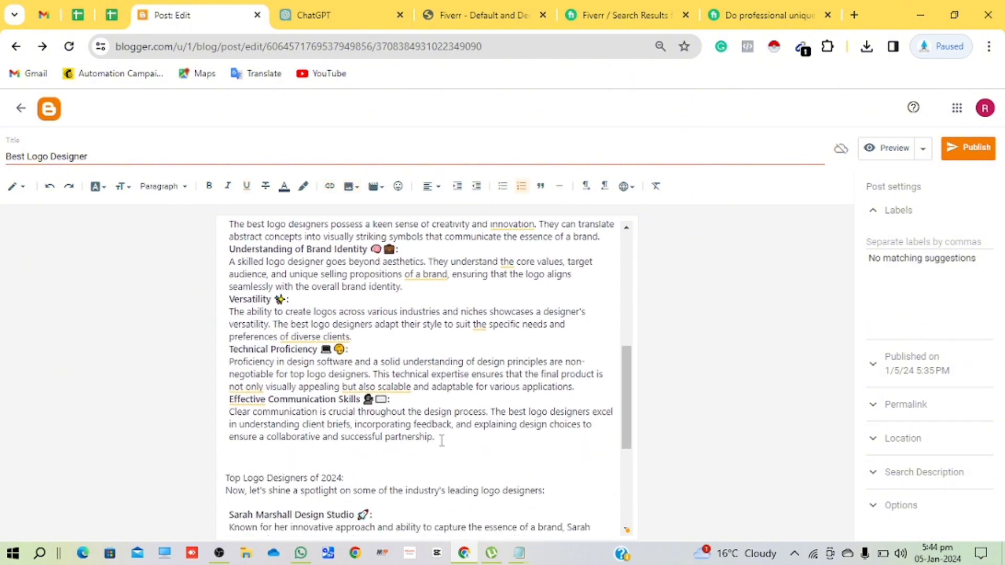
key(Return)
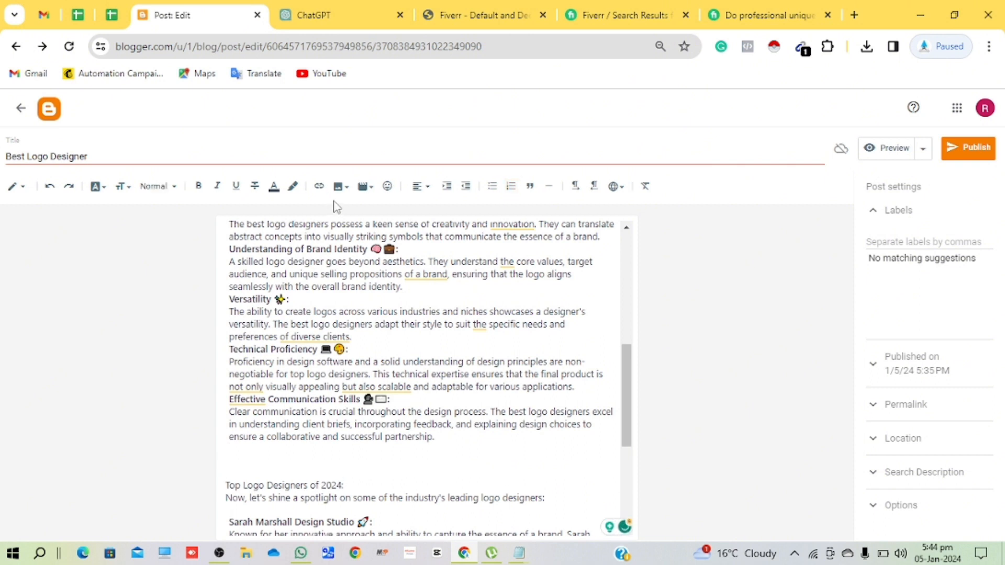
click(344, 194)
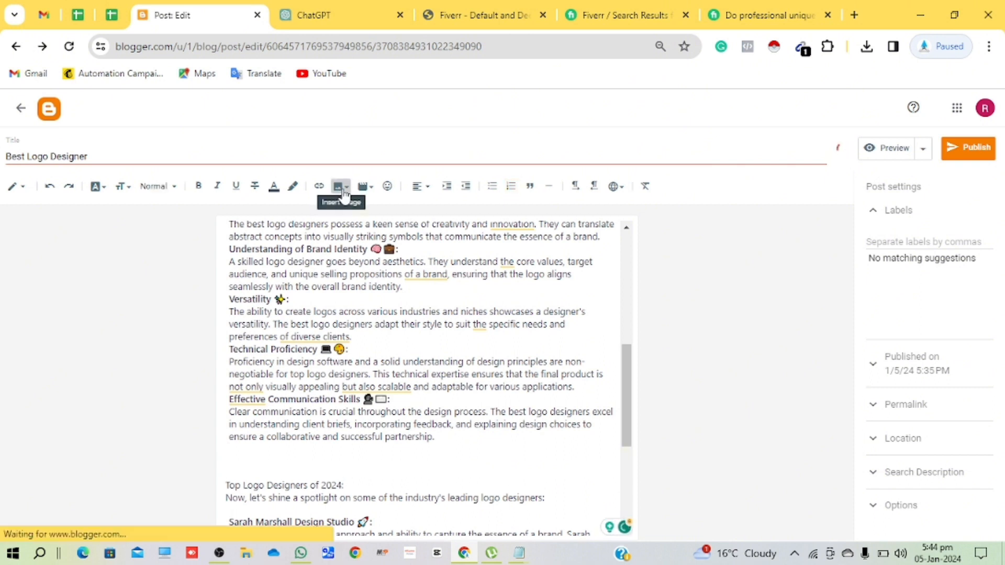
click(344, 194)
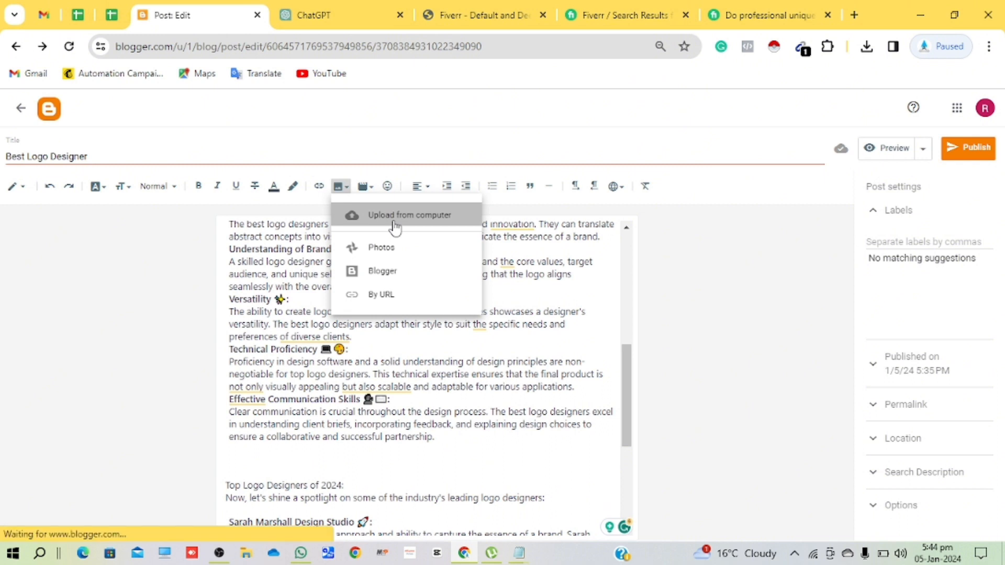
click(395, 225)
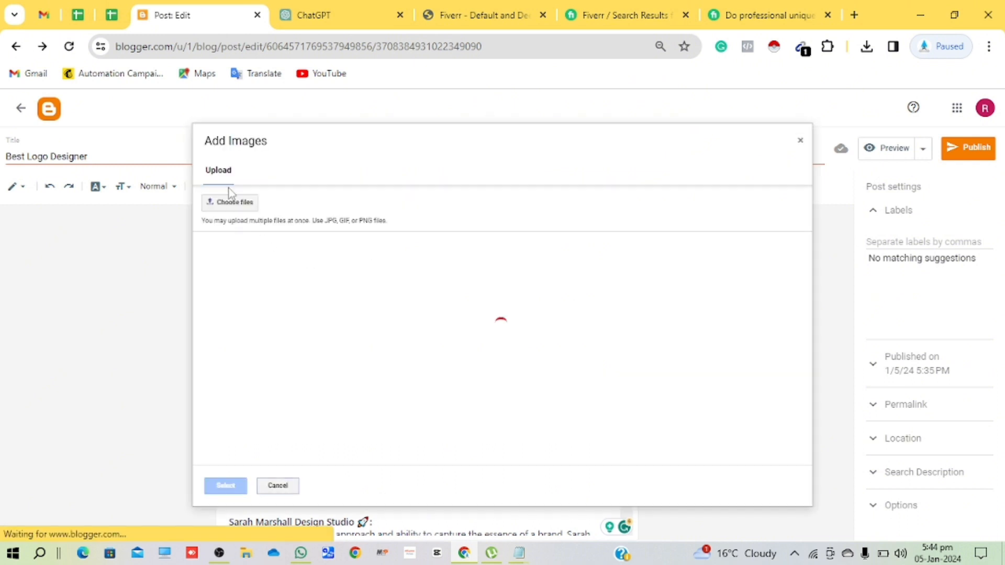
click(235, 205)
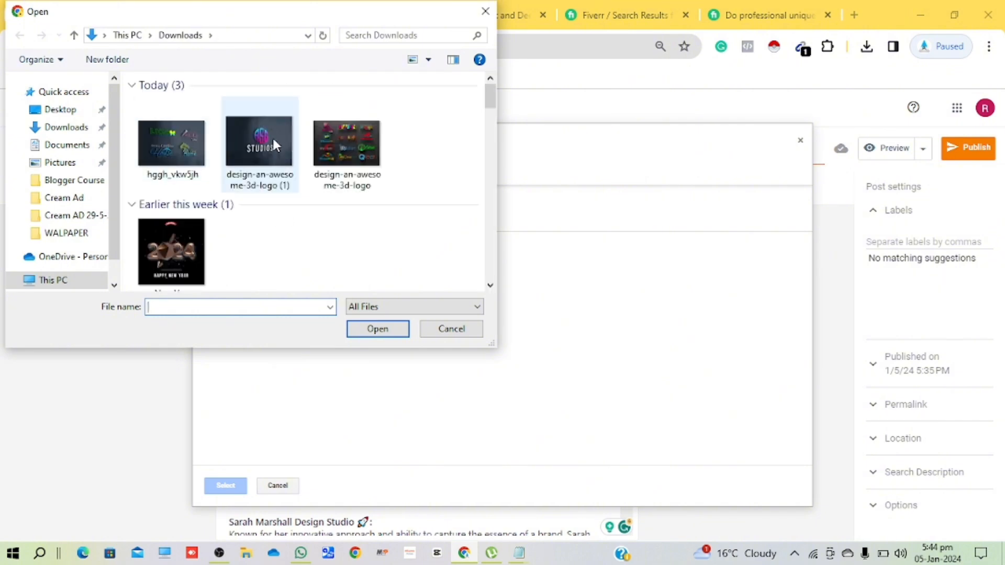
click(272, 136)
click(372, 329)
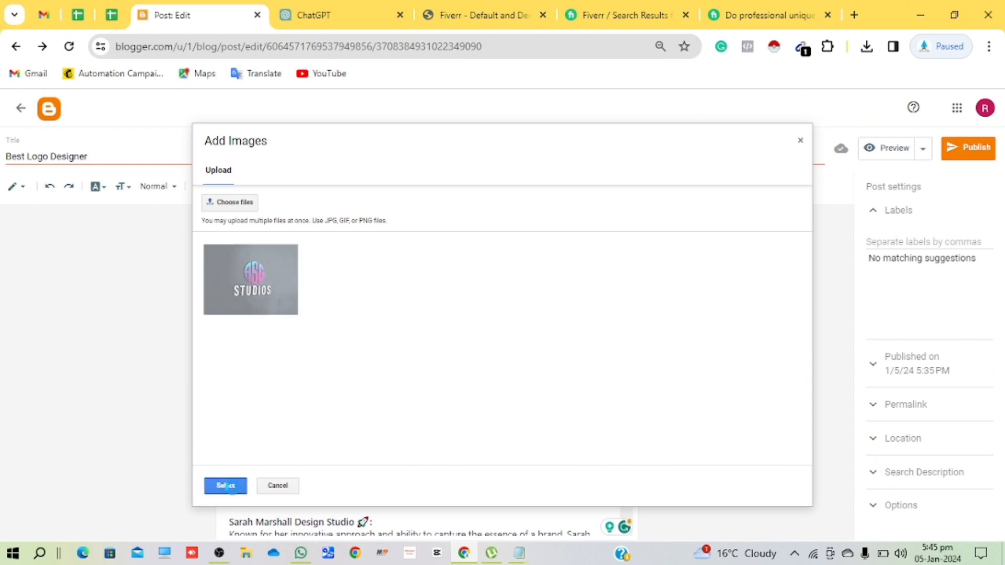
click(227, 486)
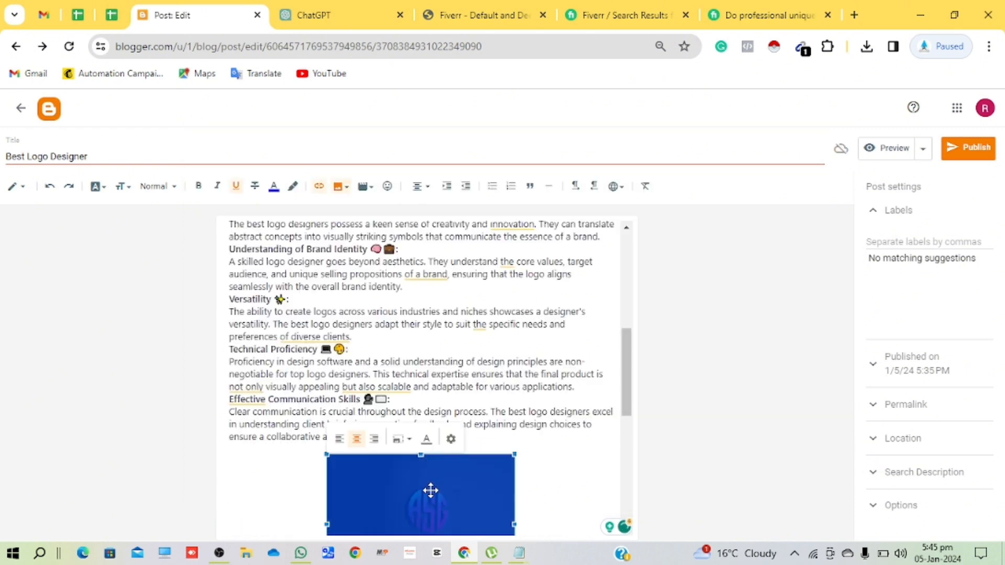
Link the ASG Studios image to the copied Fiverr affiliate URL, set to open in a new window.
scroll(426, 490, down, 2)
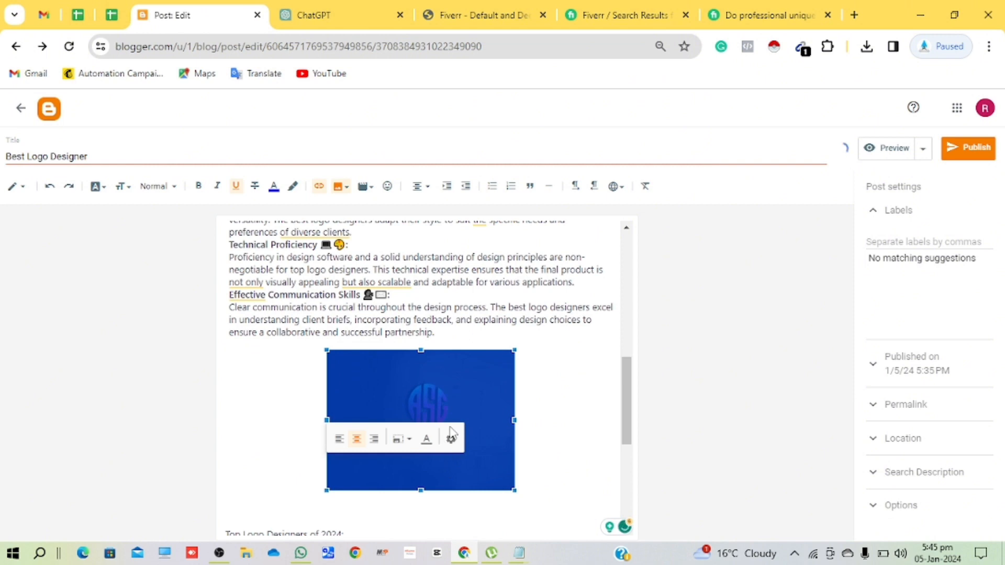
click(320, 189)
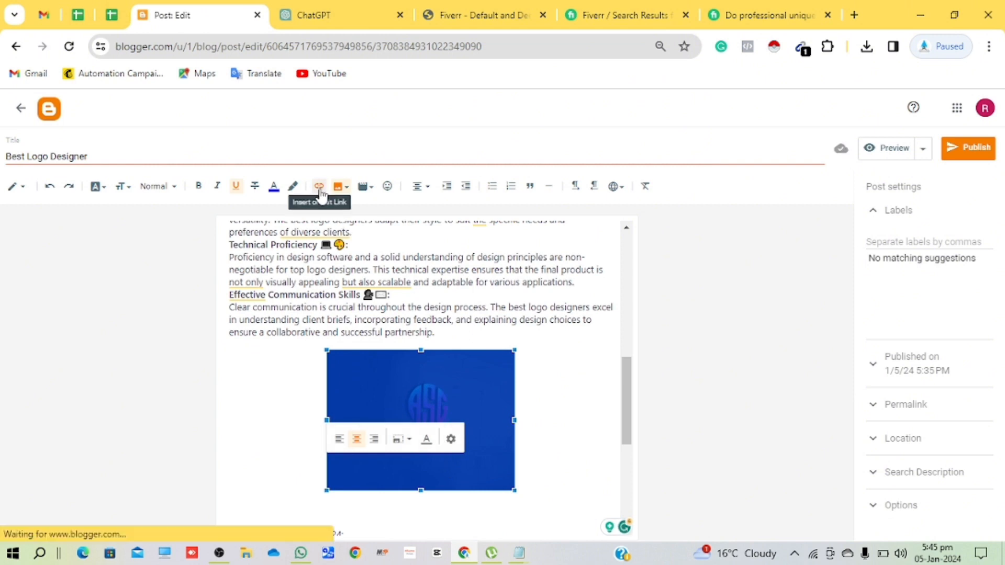
click(469, 287)
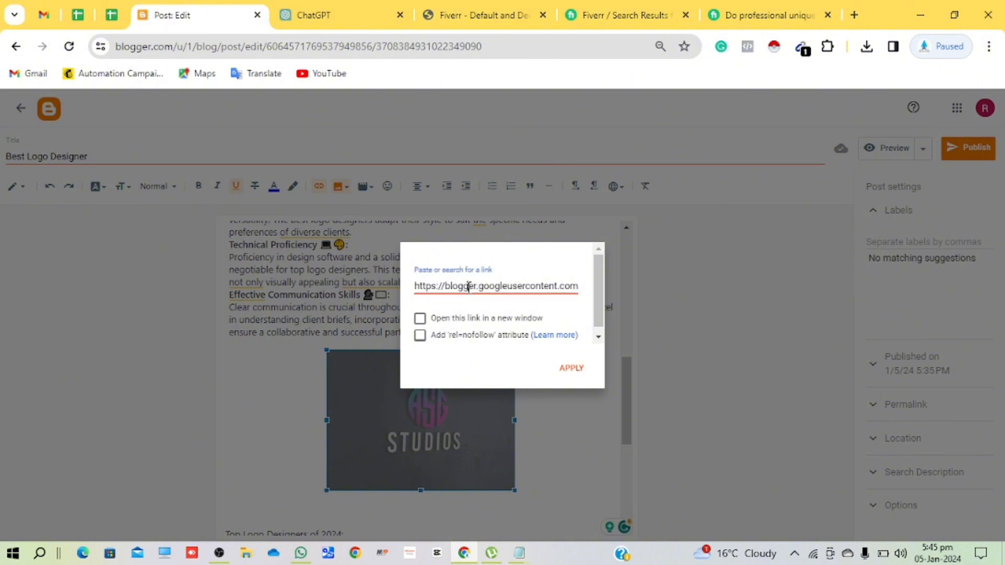
key(ctrl+a)
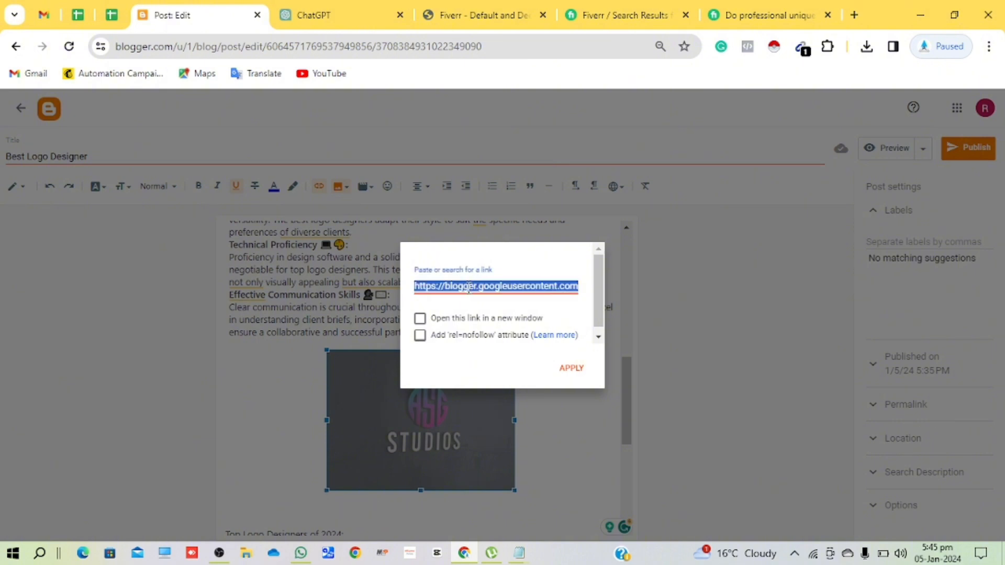
key(ctrl+v)
click(420, 318)
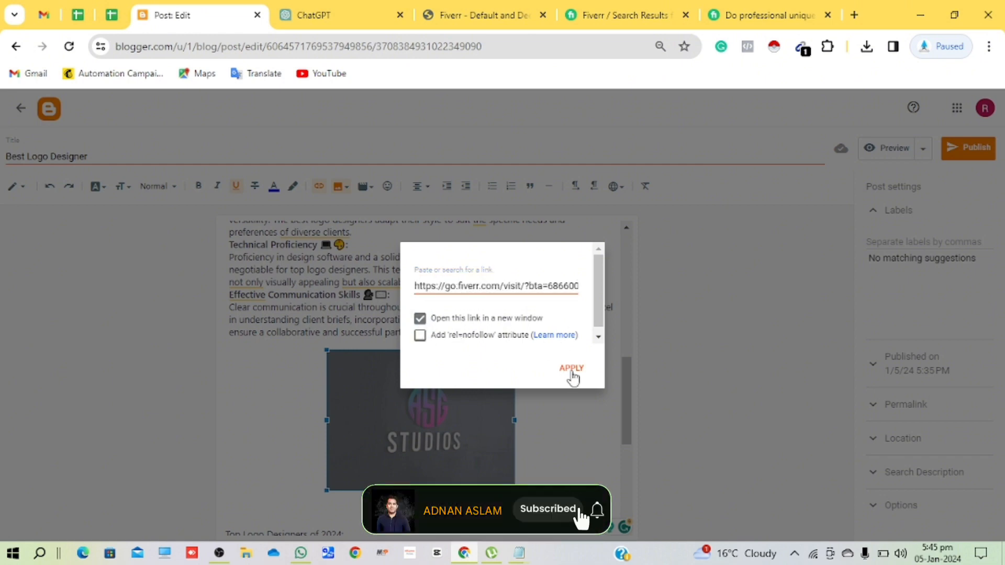
click(571, 368)
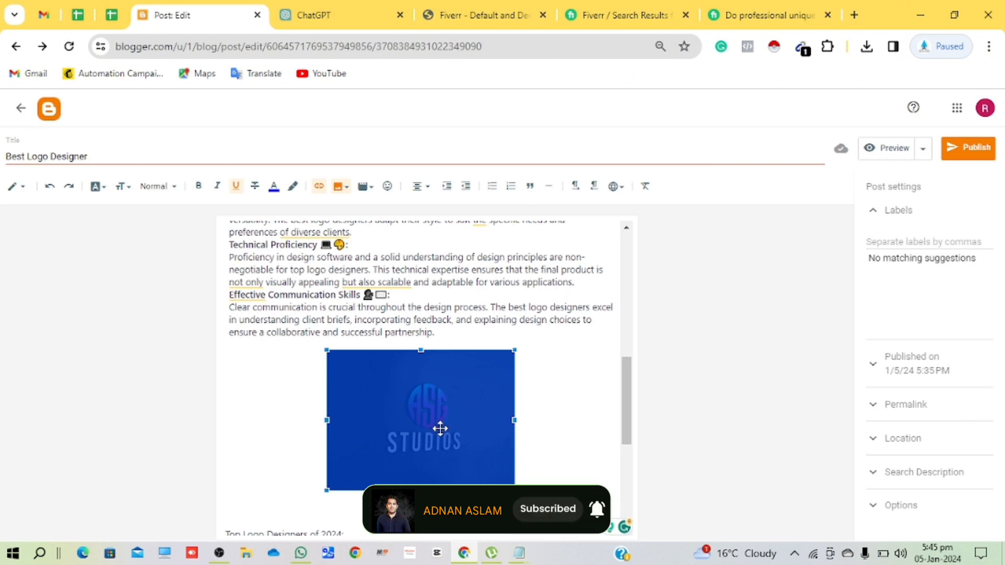
Add empty lines above the Conclusion heading and insert the design-an-awesome-3d-logo image there from Downloads.
scroll(440, 429, down, 5)
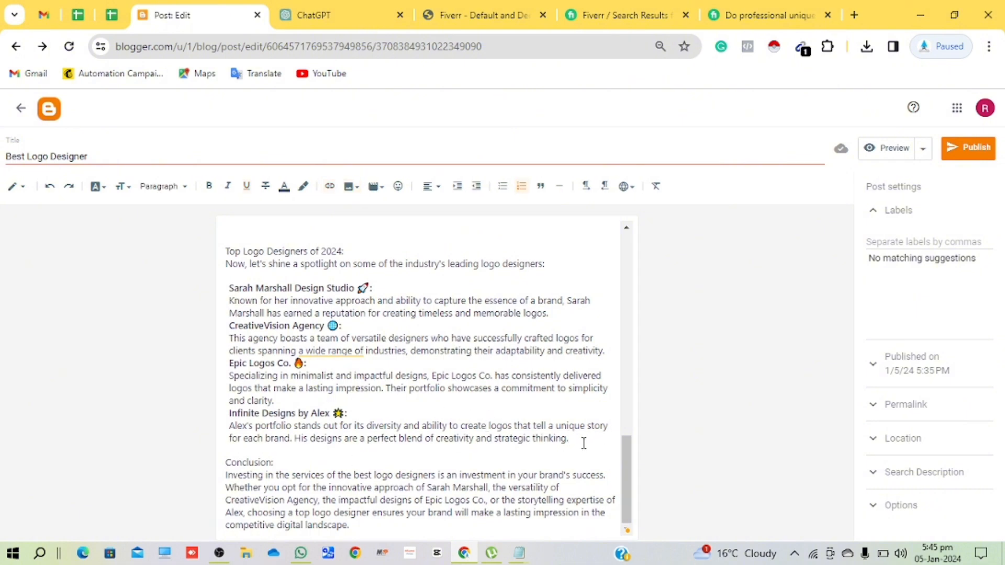
key(Return)
key(Return)
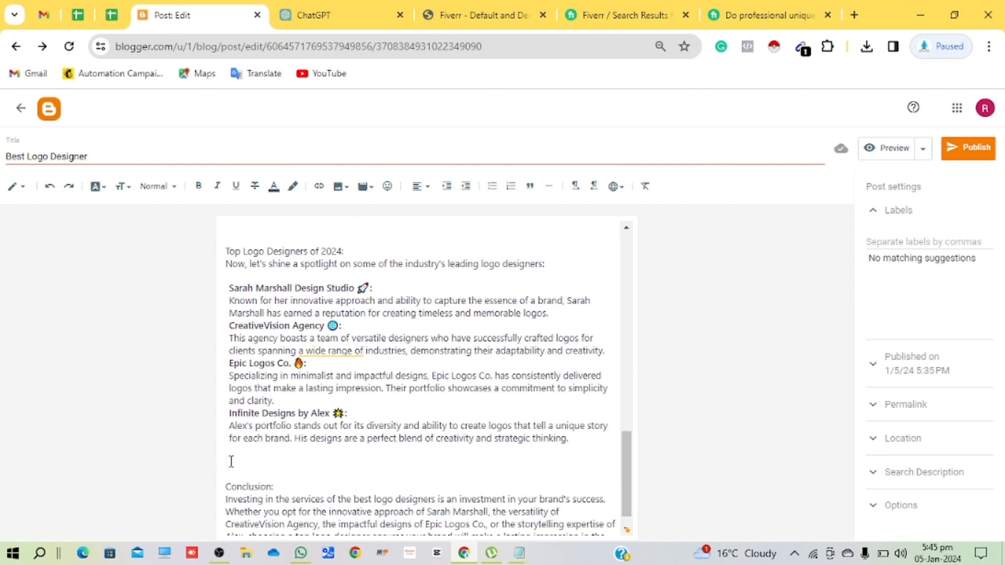
click(339, 191)
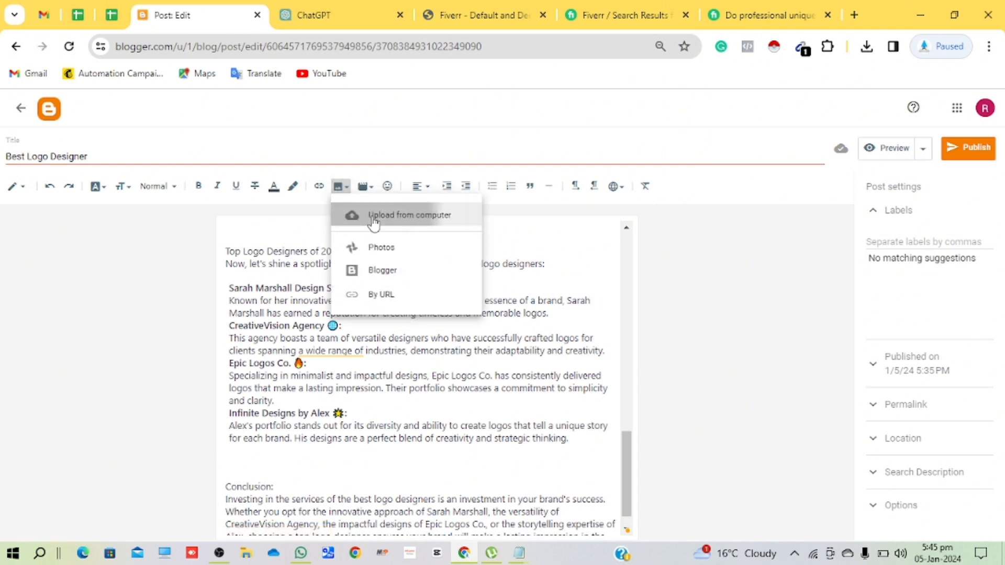
click(373, 222)
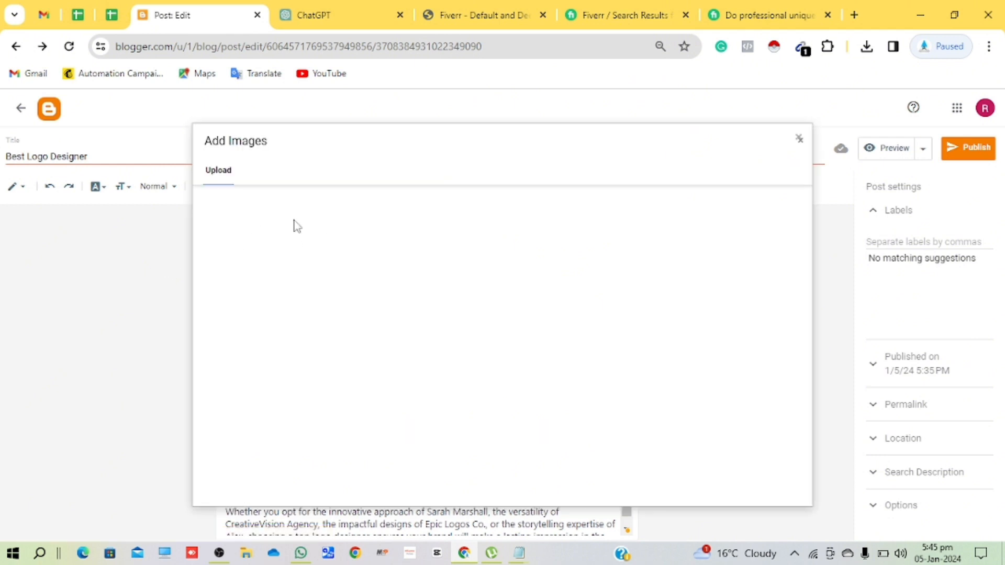
click(235, 207)
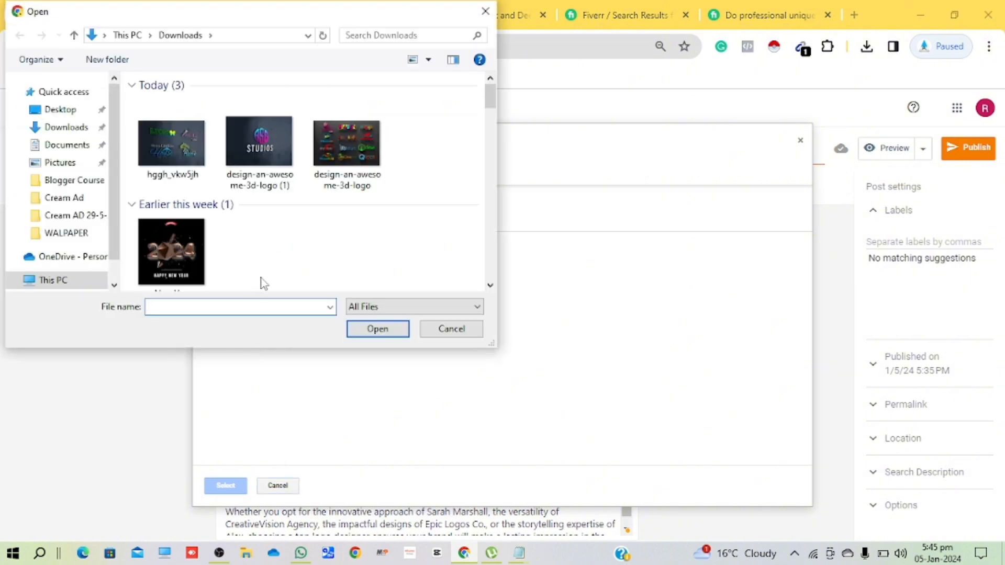
click(352, 161)
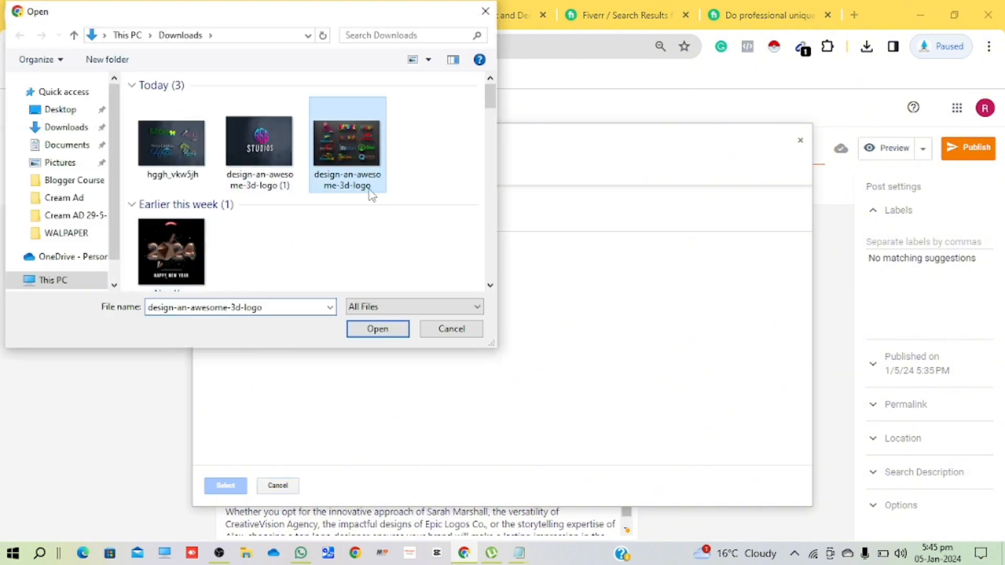
click(377, 329)
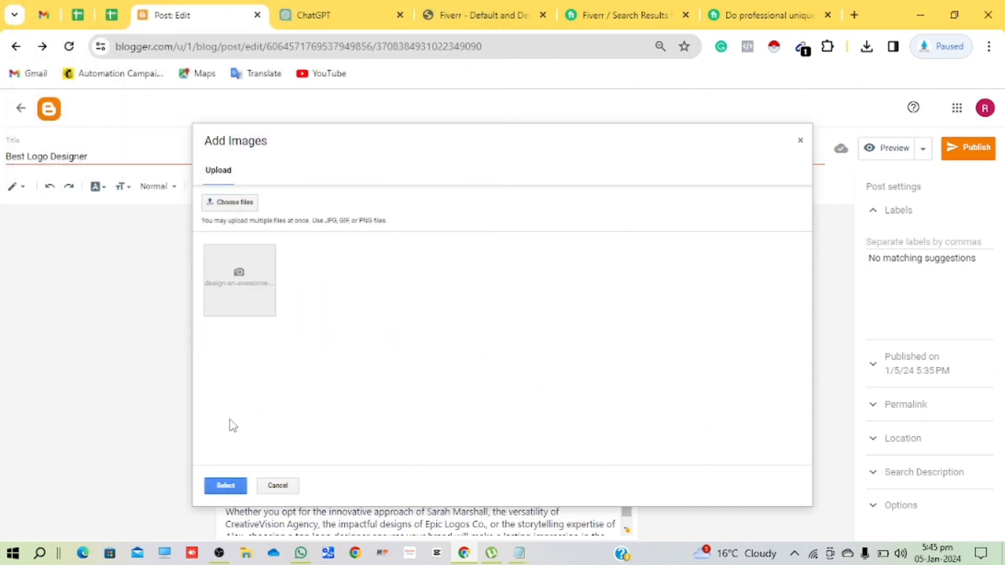
click(225, 486)
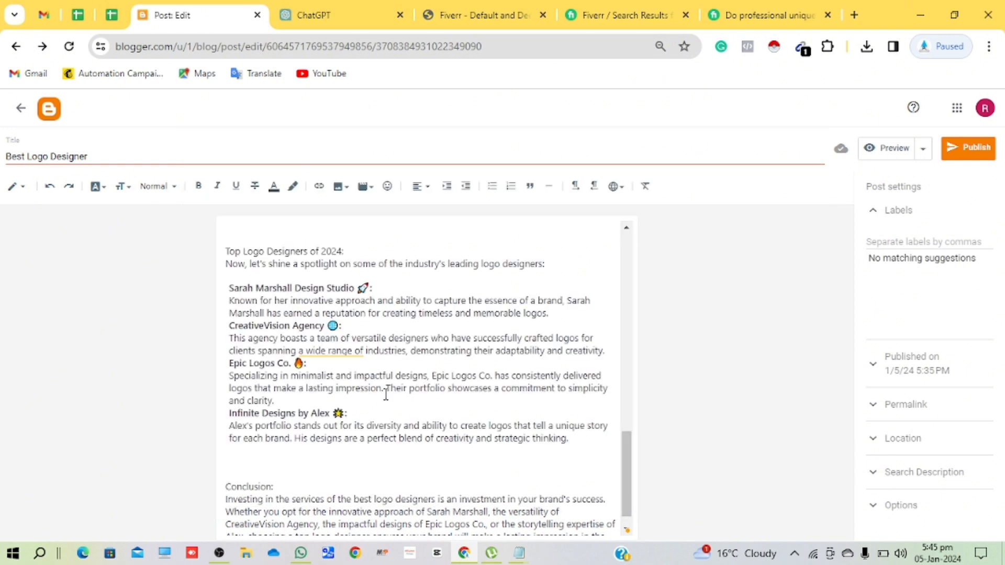
scroll(481, 430, down, 2)
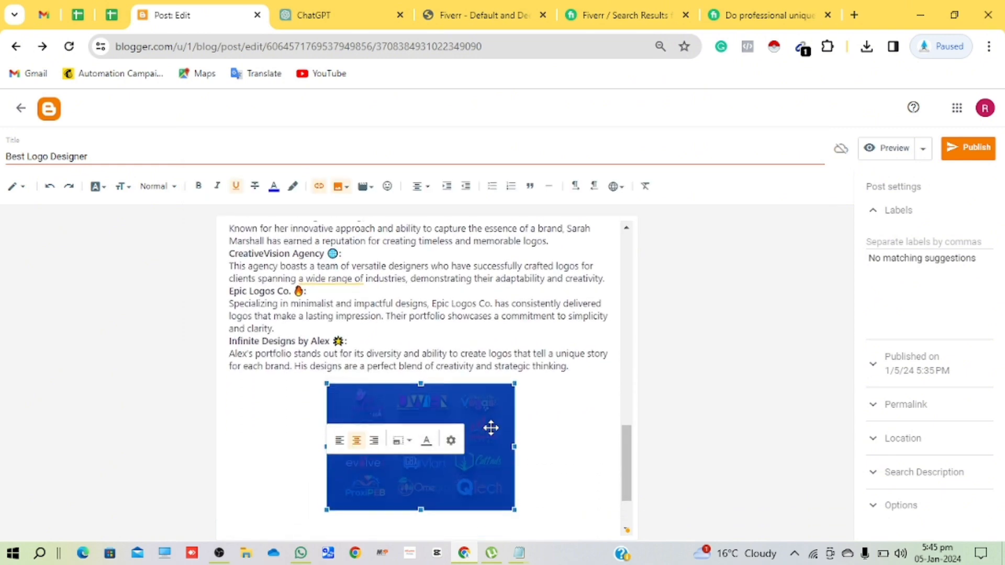
scroll(490, 428, down, 1)
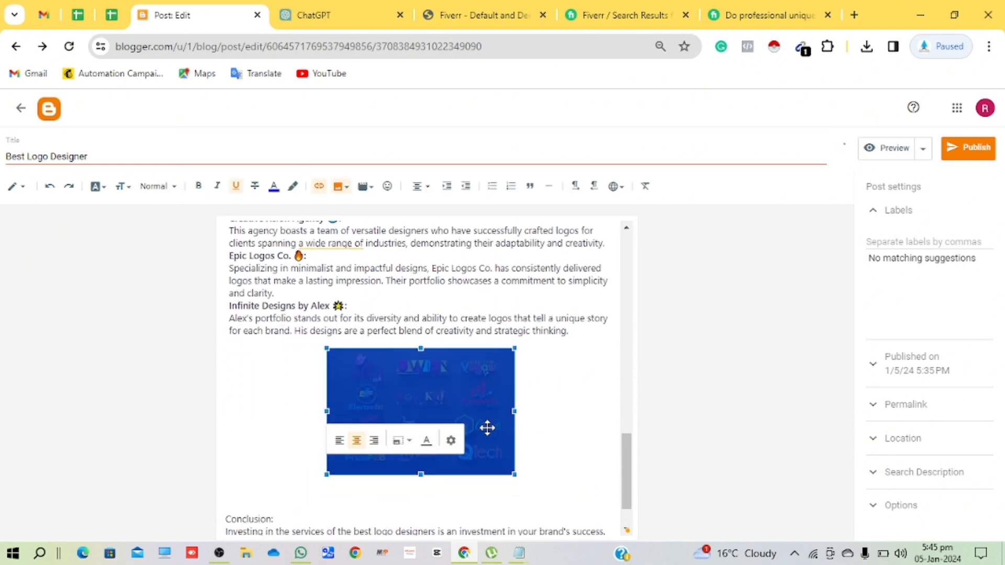
Link the logo collage image above the Conclusion heading to the copied Fiverr affiliate URL, set to open in a new window.
click(323, 189)
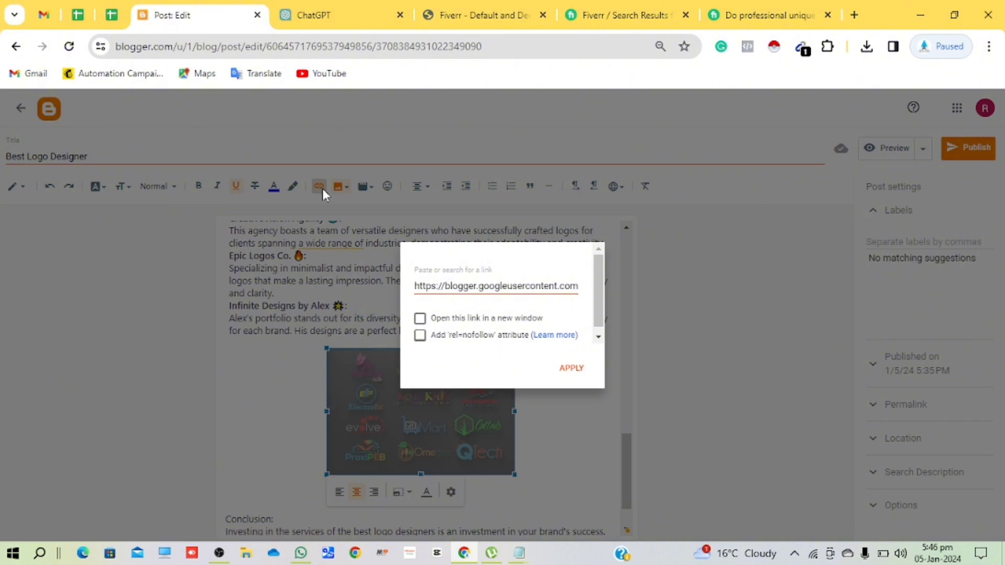
click(472, 287)
key(ctrl+a)
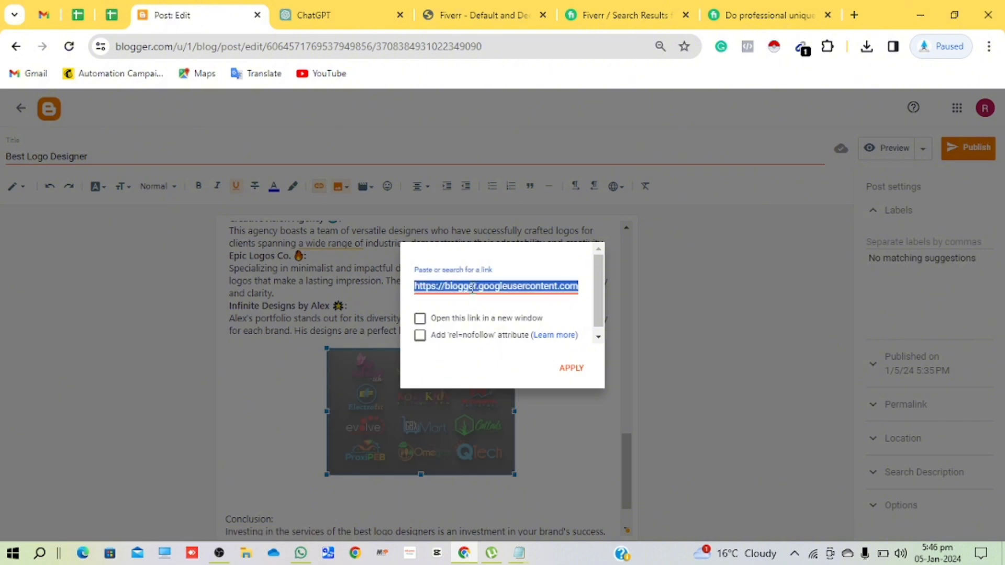
key(ctrl+v)
click(419, 319)
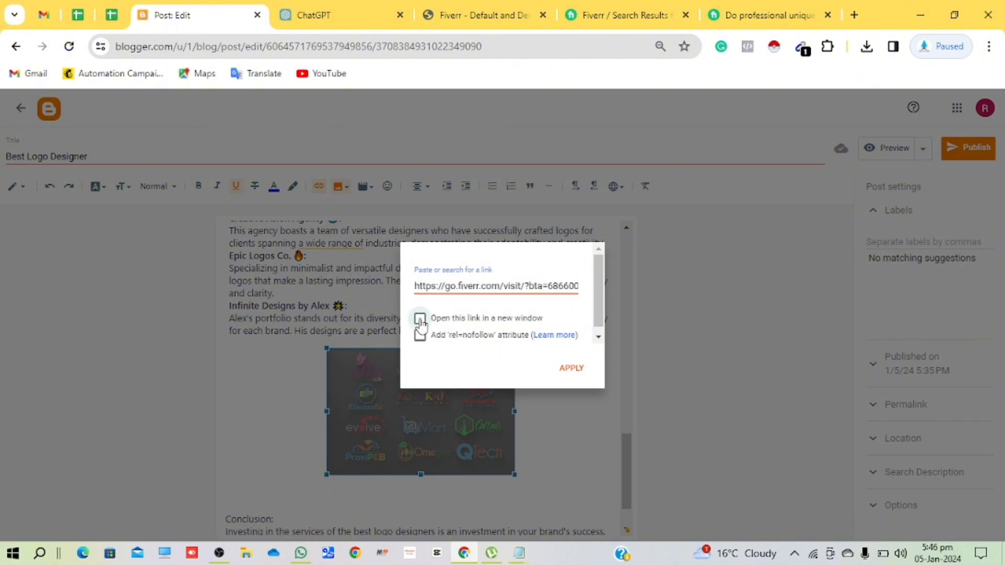
click(571, 368)
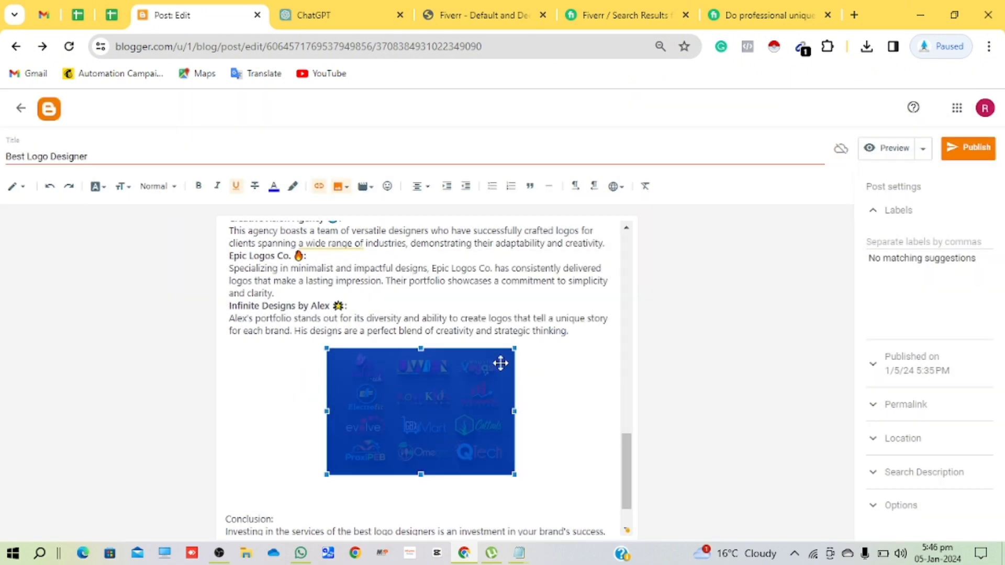
Look over the whole article from the Conclusion back to the Introduction and publish the Best Logo Designer post.
scroll(545, 400, down, 1)
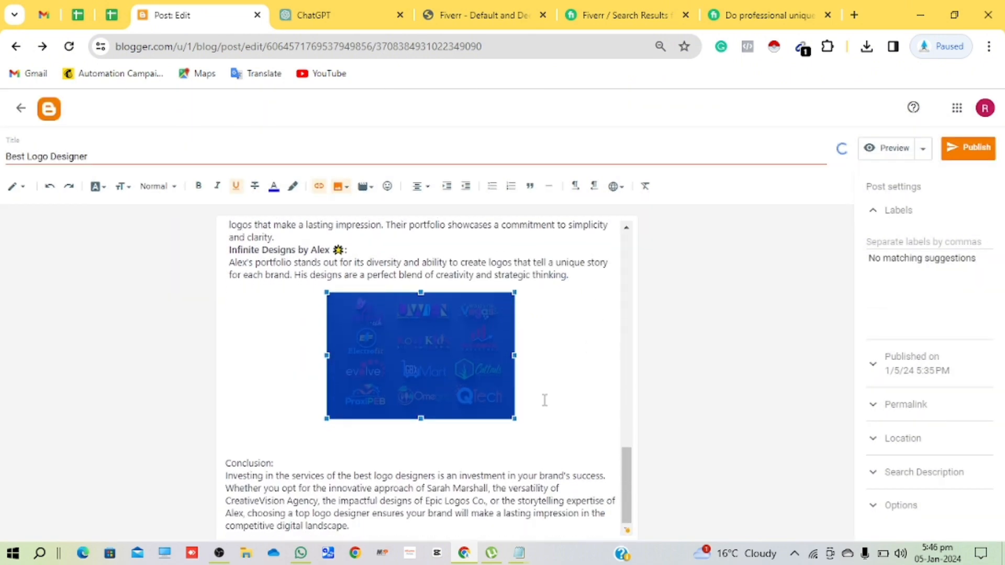
scroll(544, 400, up, 6)
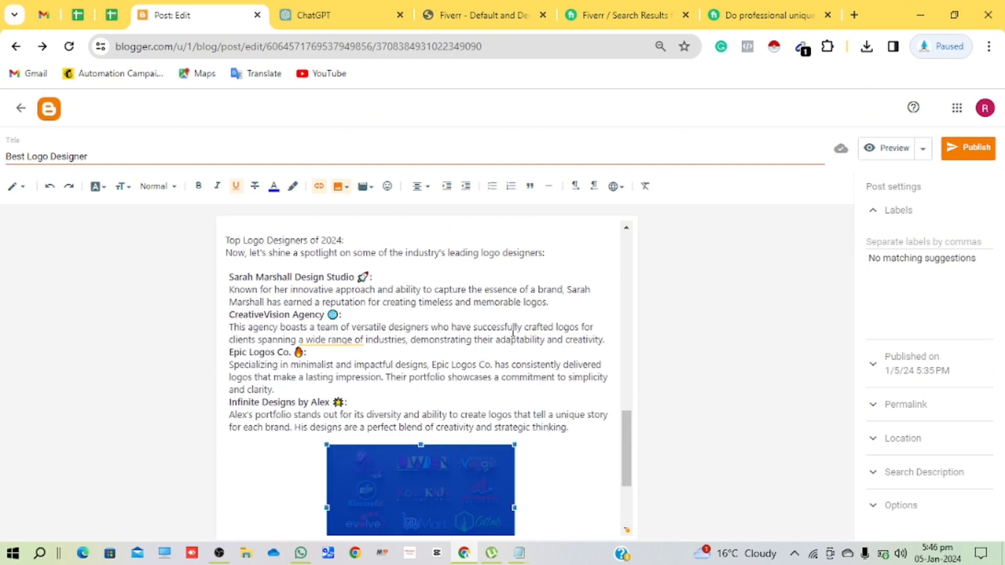
scroll(512, 331, up, 6)
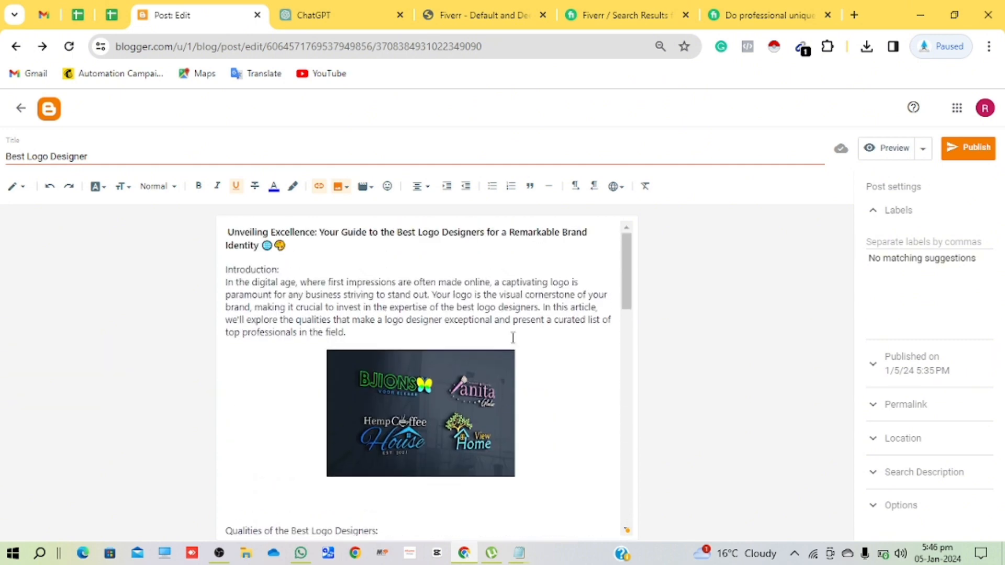
scroll(513, 336, down, 1)
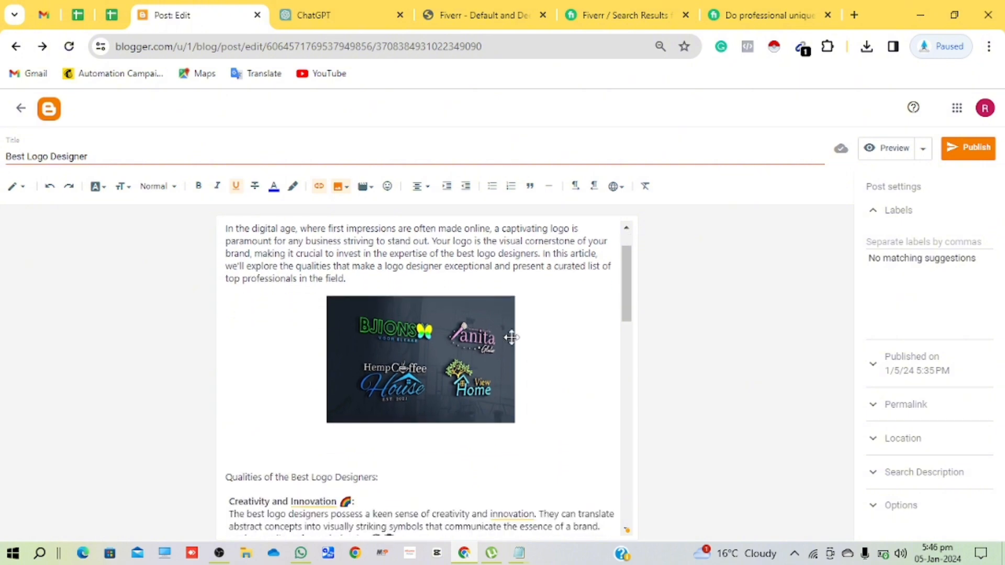
click(964, 157)
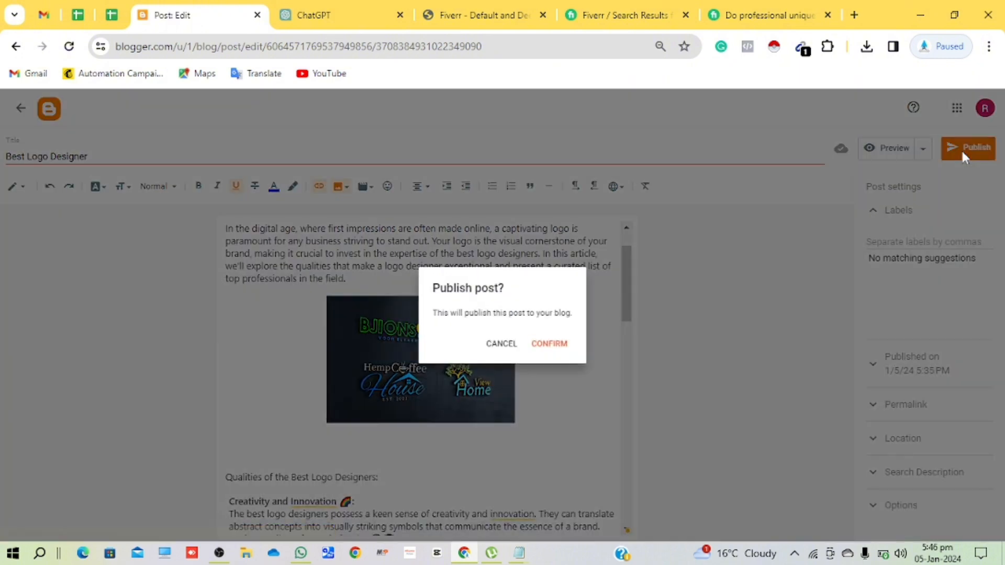
click(549, 343)
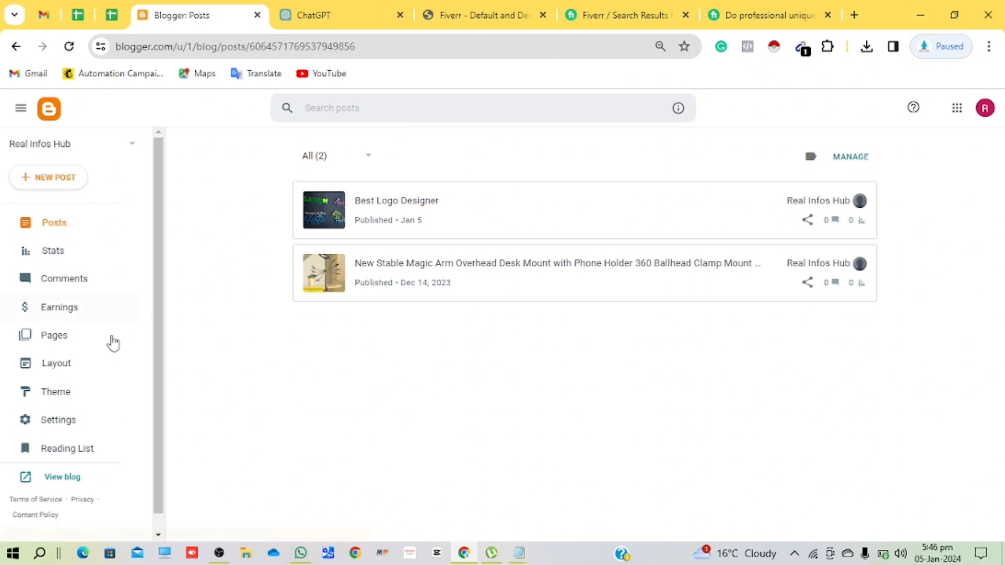
View the live Real Infos Hub blog and check how the Best Logo Designer post's text and first image display.
click(63, 477)
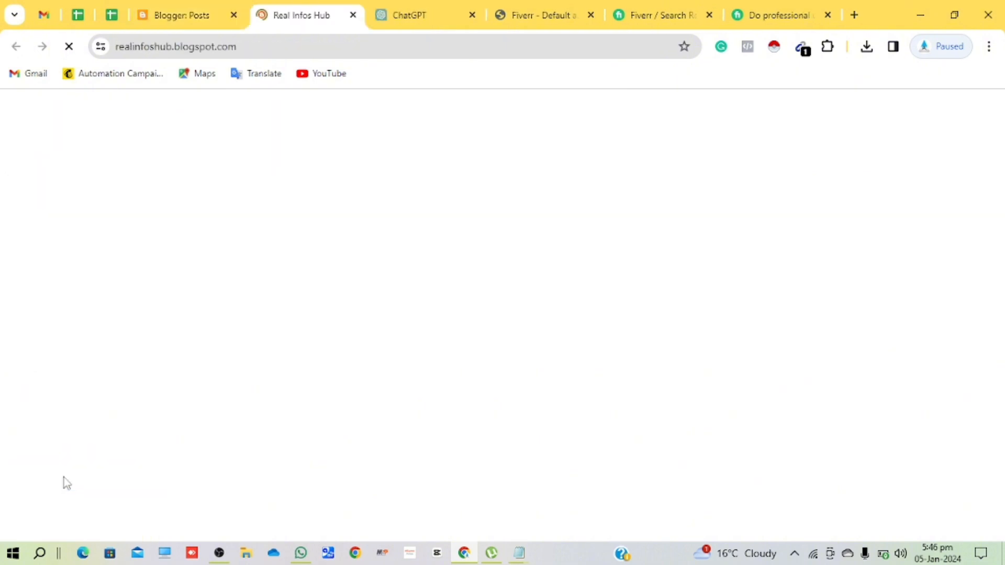
scroll(438, 307, down, 3)
scroll(437, 307, up, 3)
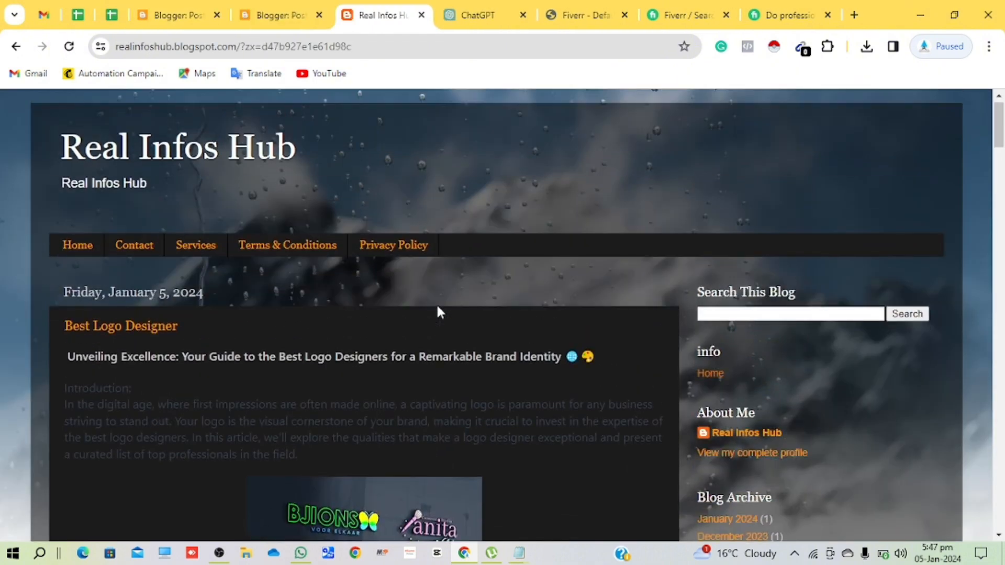
scroll(438, 313, down, 6)
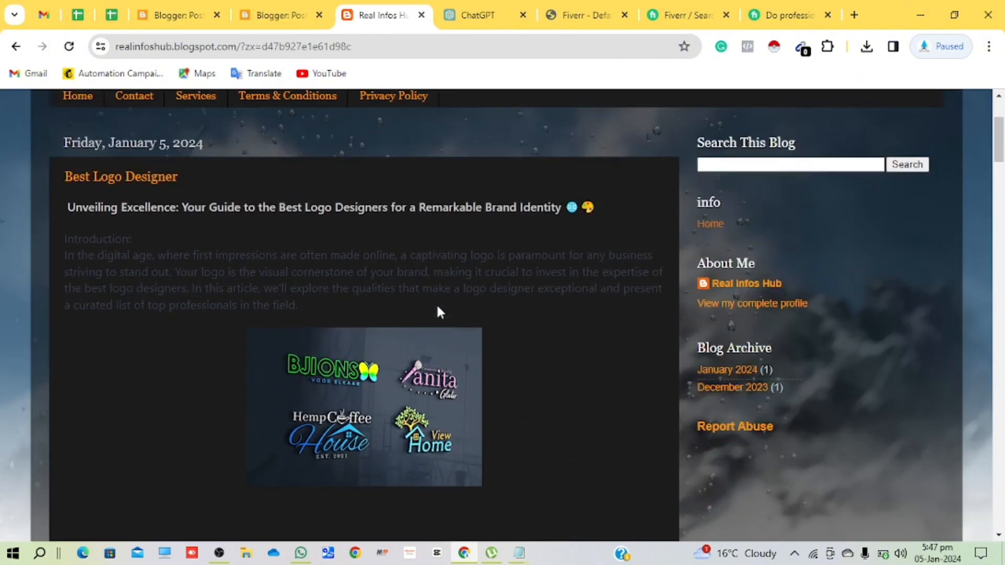
scroll(437, 312, up, 3)
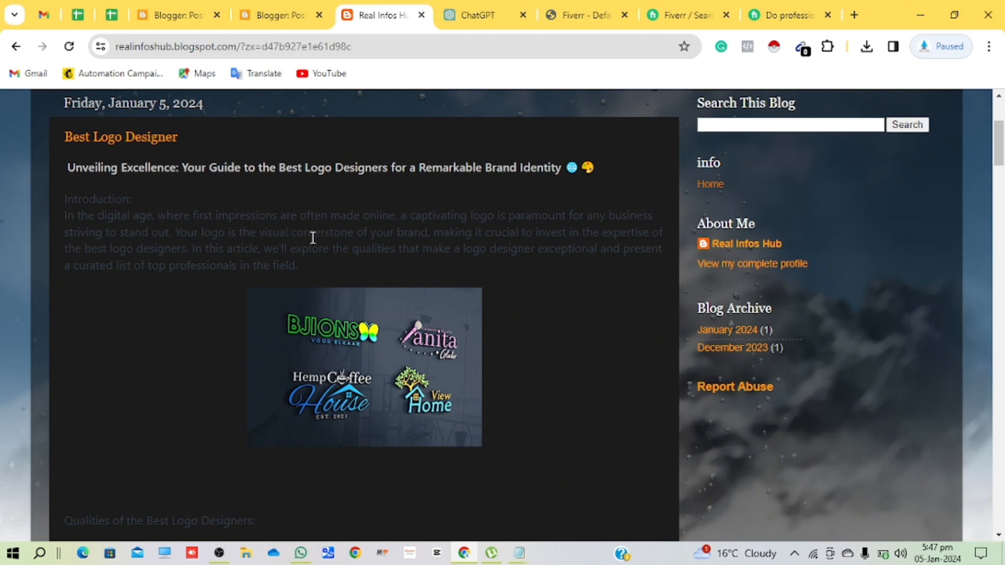
Reopen the Best Logo Designer post for editing and set the Introduction paragraph's text color to yellow.
click(179, 13)
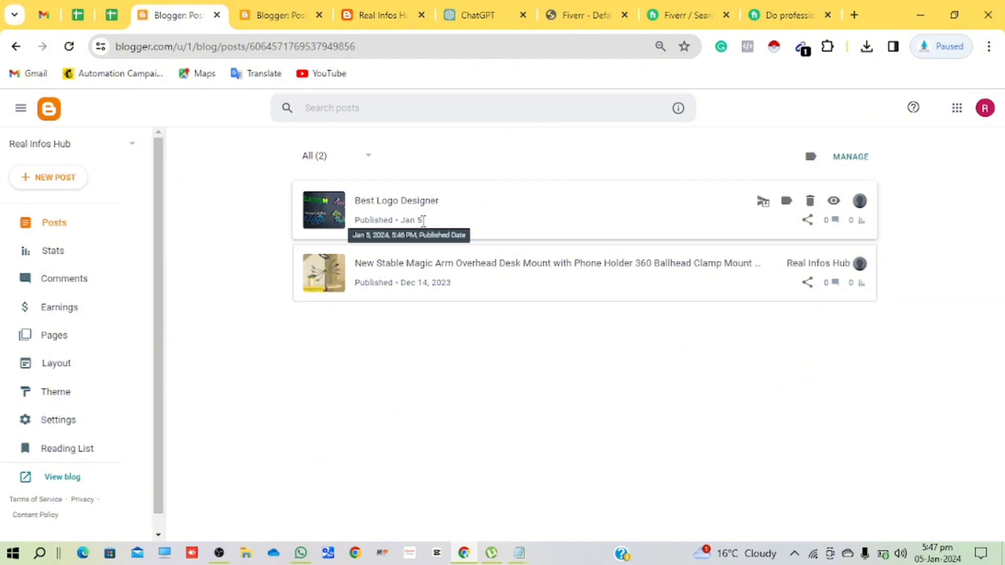
click(715, 208)
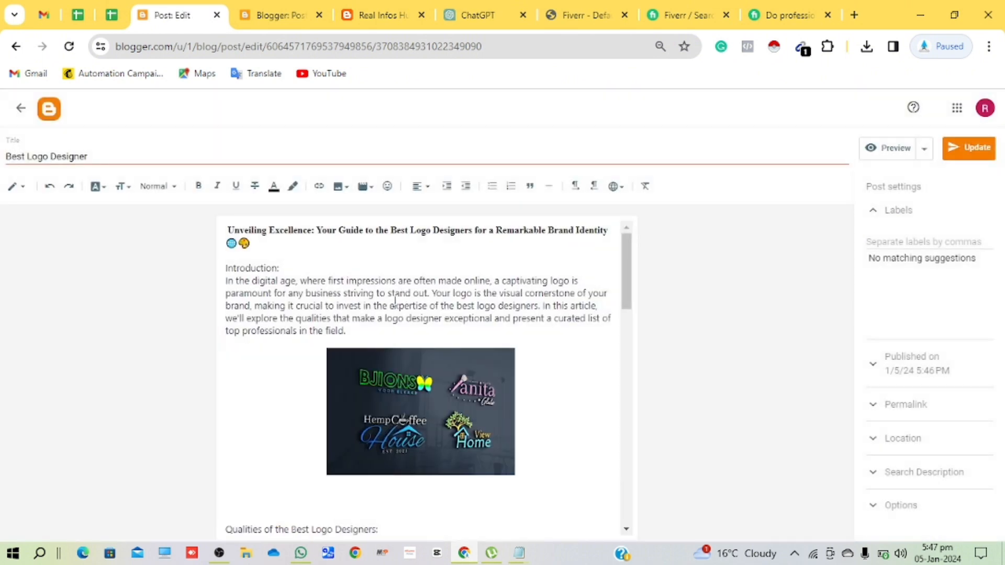
triple_click(347, 305)
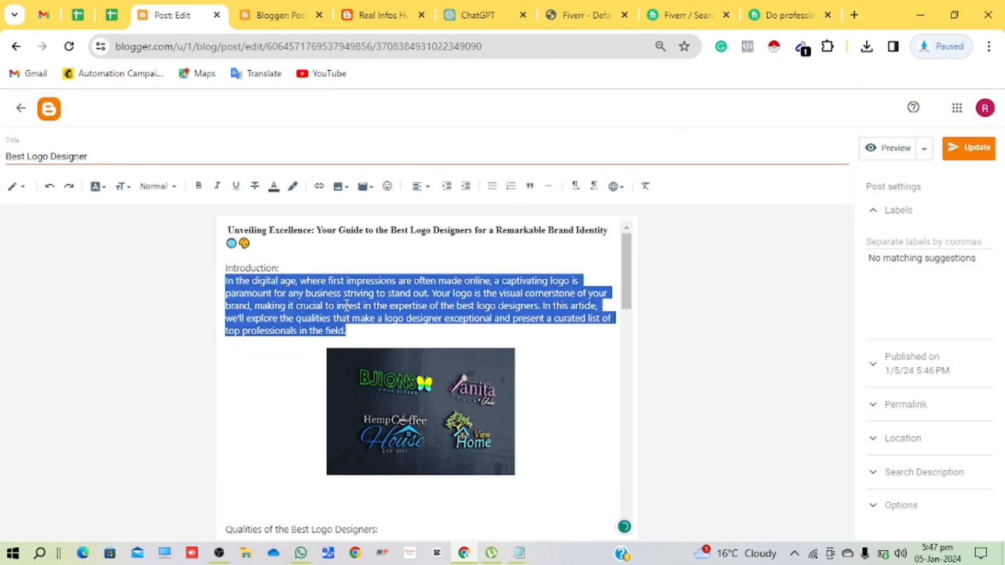
click(273, 188)
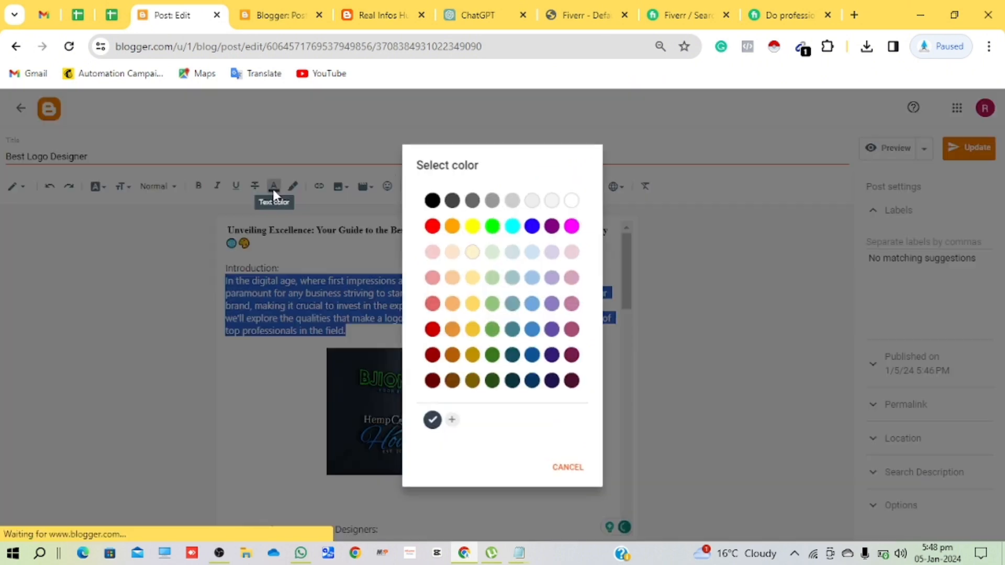
click(472, 227)
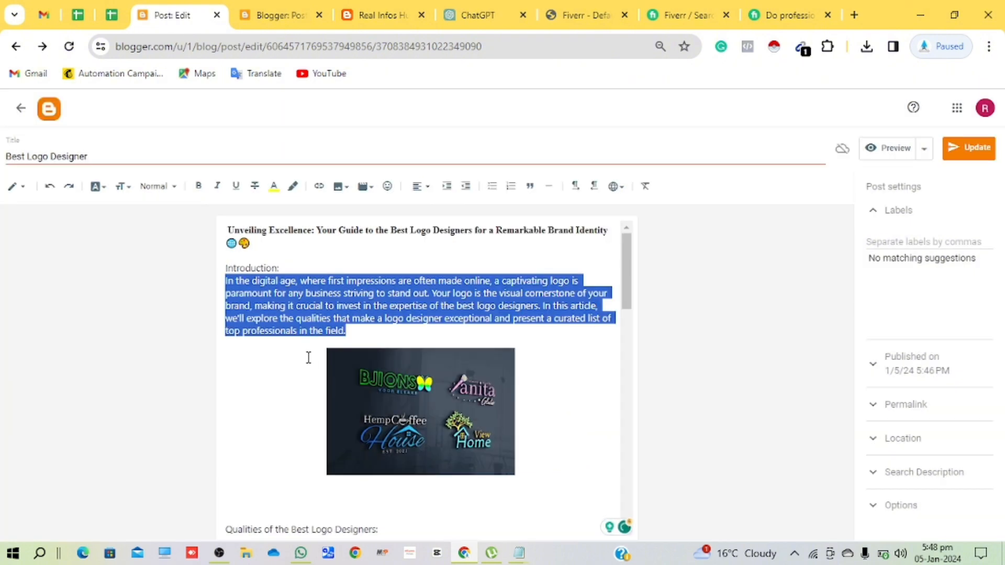
Set the text color to yellow from the Qualities of the Best Logo Designers heading through the Effective Communication Skills paragraph.
scroll(308, 358, down, 4)
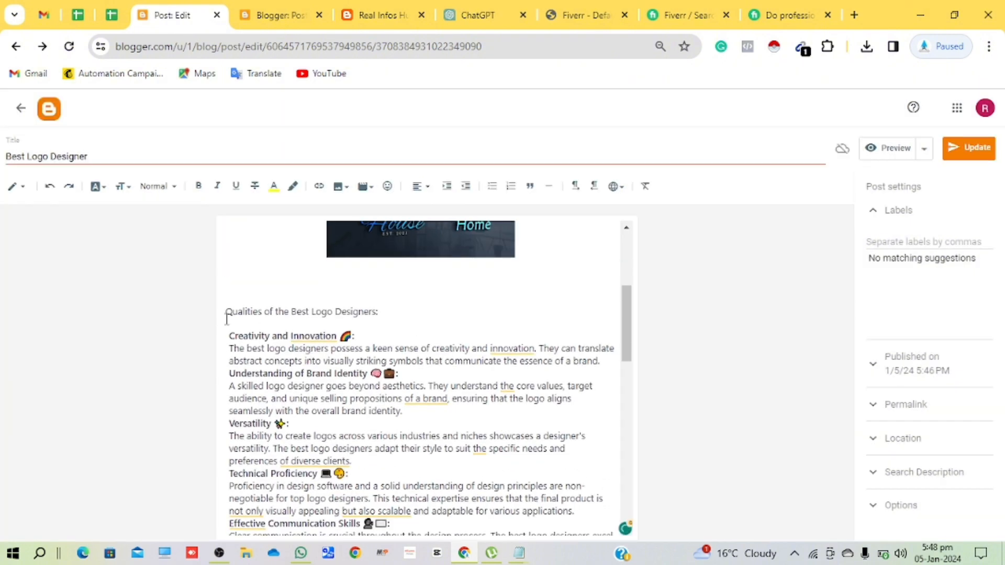
drag(226, 315, 410, 432)
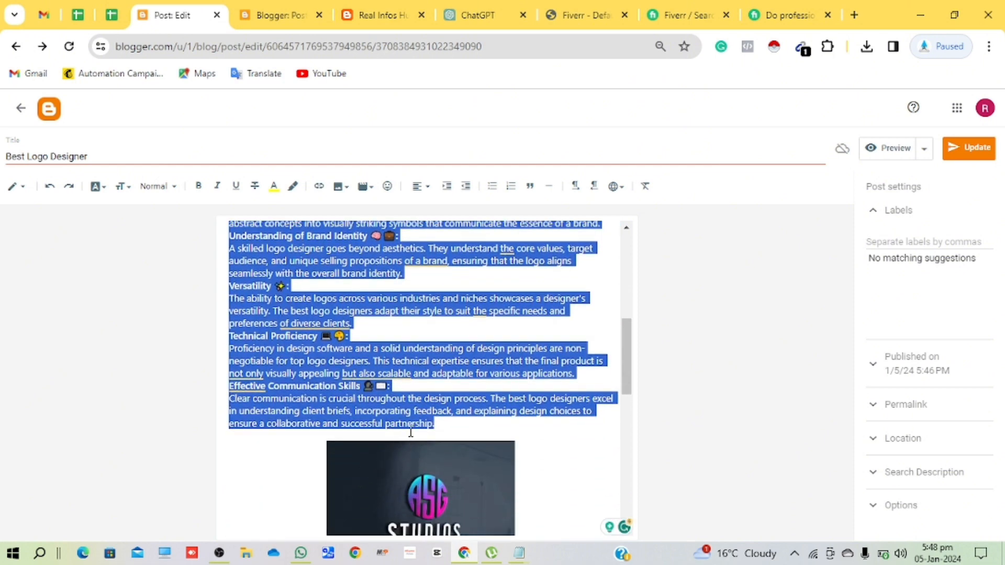
click(270, 194)
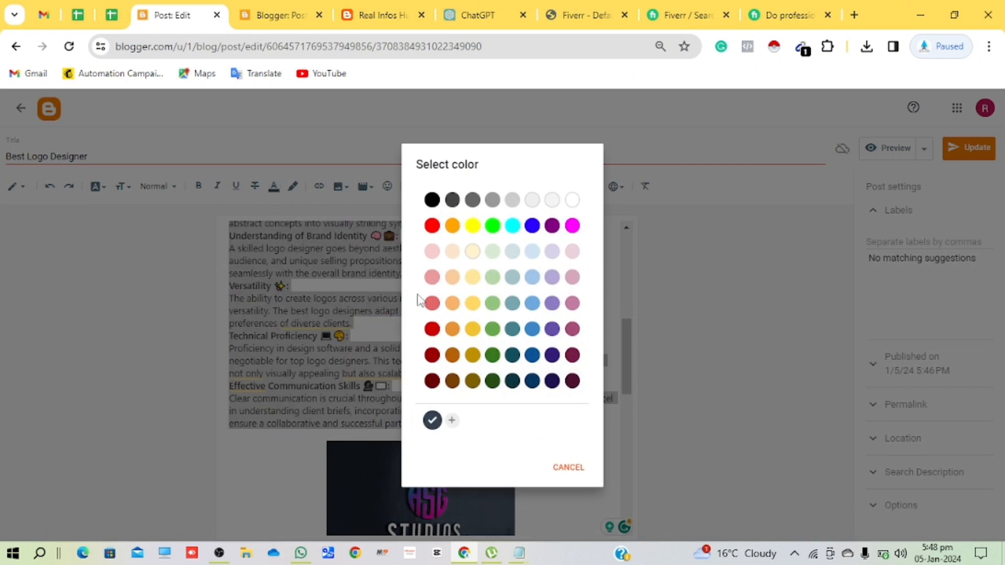
click(472, 226)
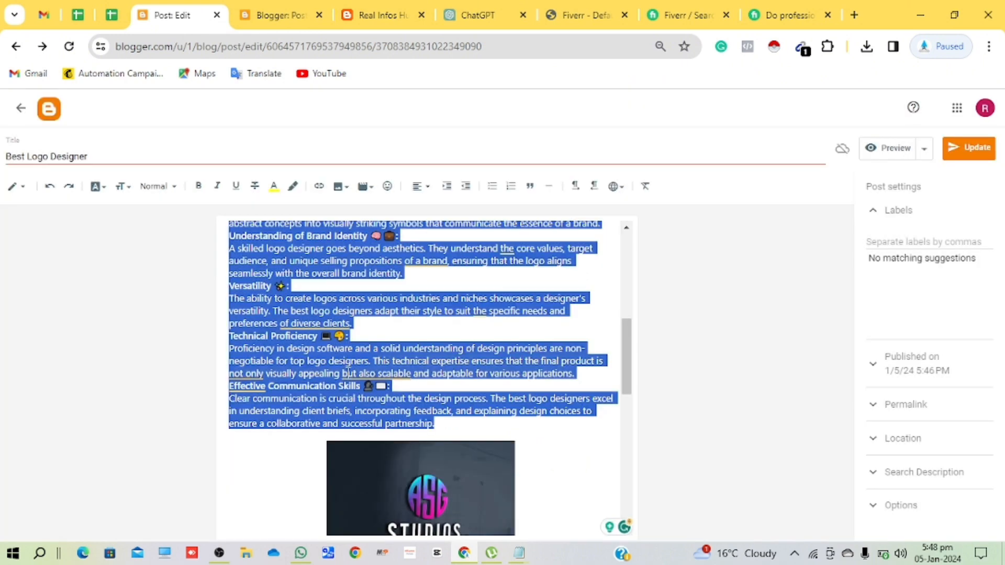
Set the text color to yellow from the Top Logo Designers of 2024 heading through the last designer's paragraph.
scroll(348, 372, down, 5)
scroll(347, 372, down, 1)
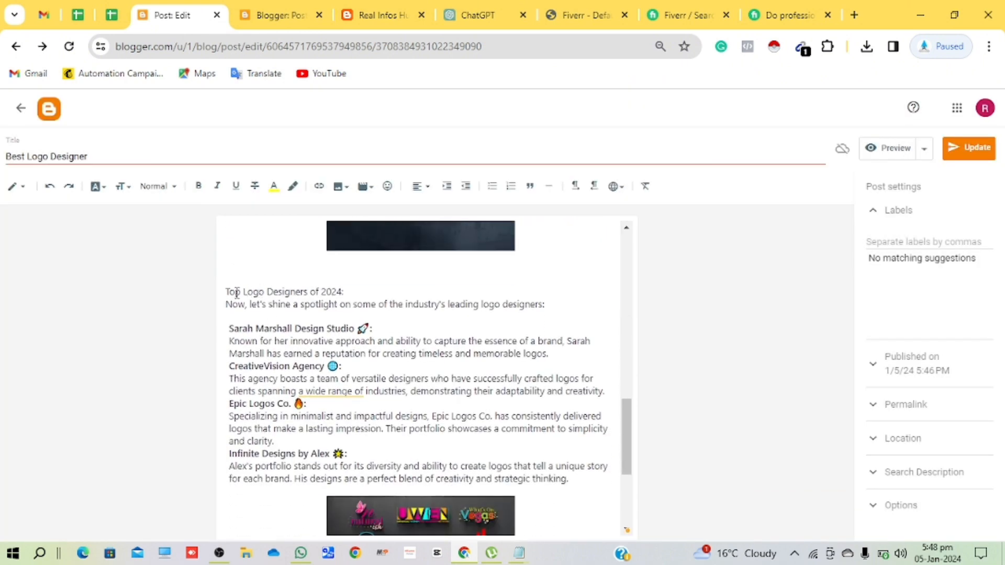
drag(227, 292, 570, 477)
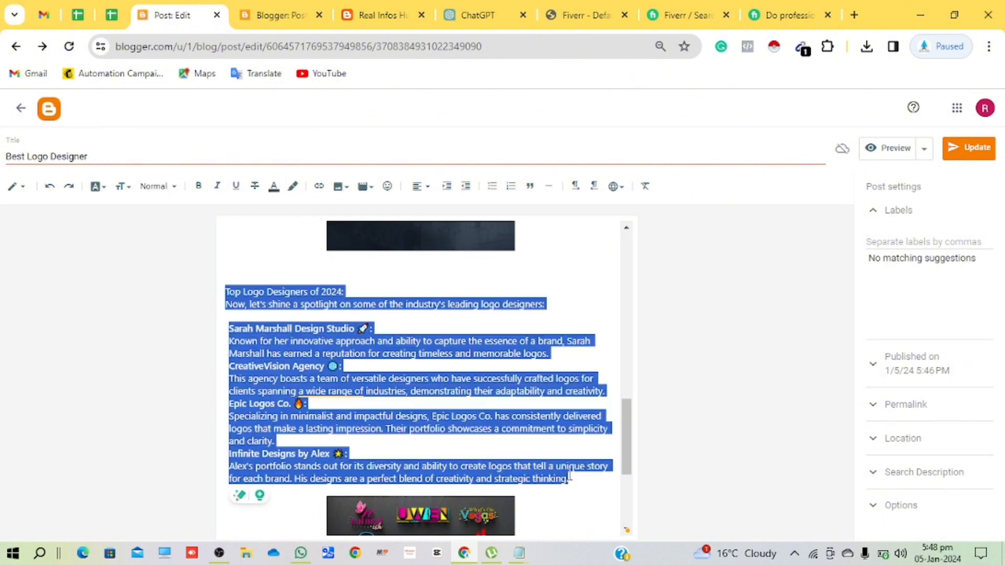
click(273, 188)
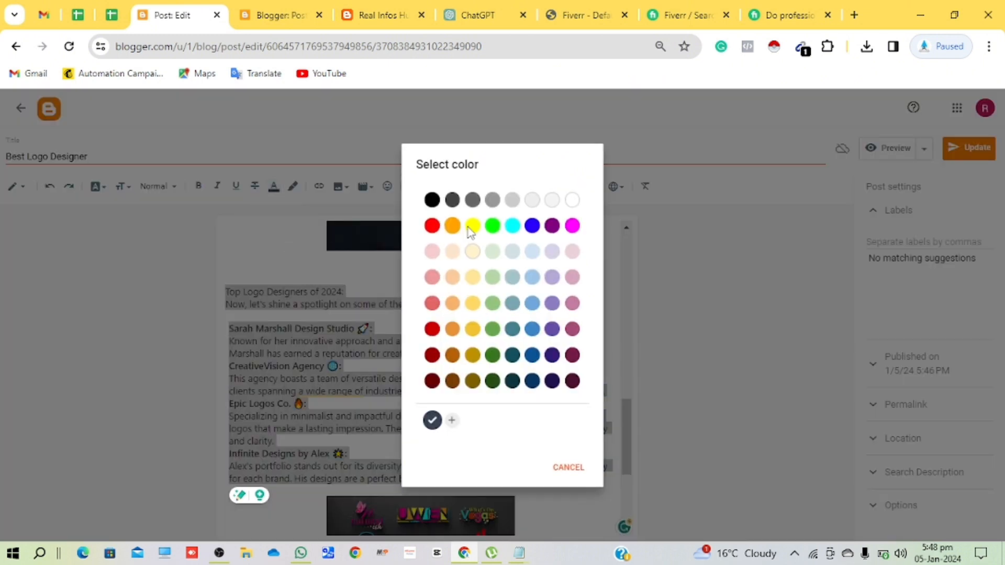
click(472, 227)
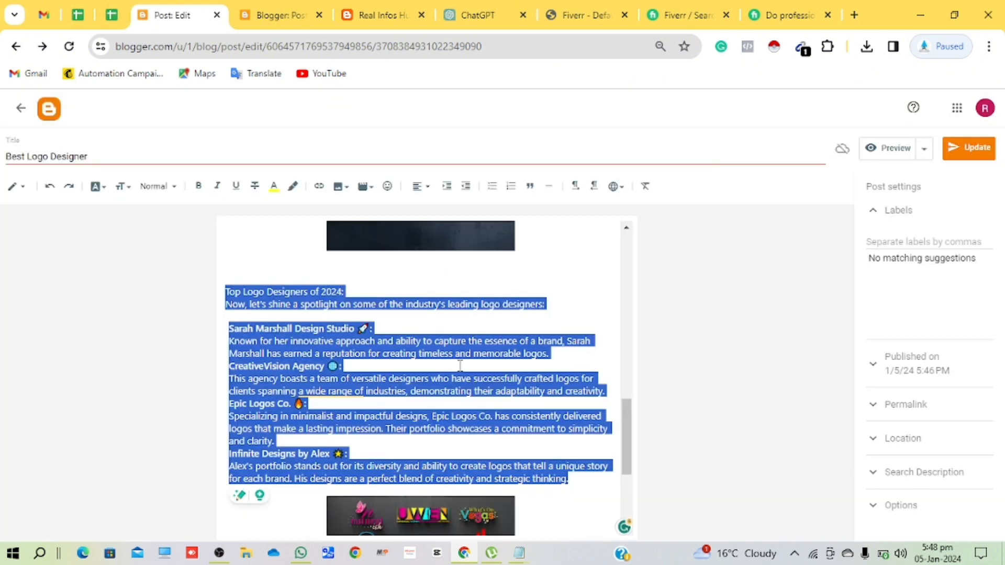
Set the text color of the paragraph under the Conclusion heading to yellow.
scroll(460, 365, down, 4)
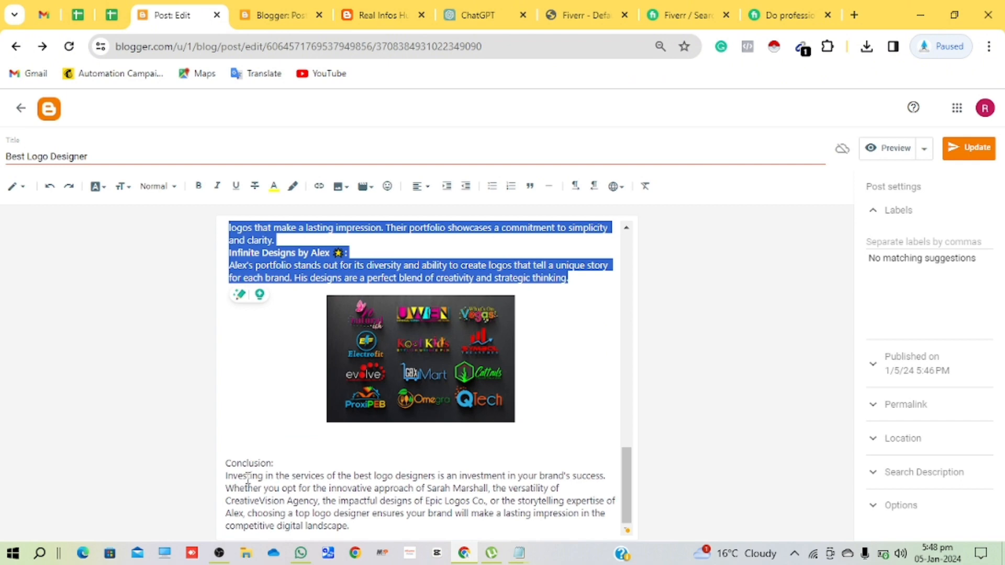
double_click(248, 477)
click(248, 477)
triple_click(248, 478)
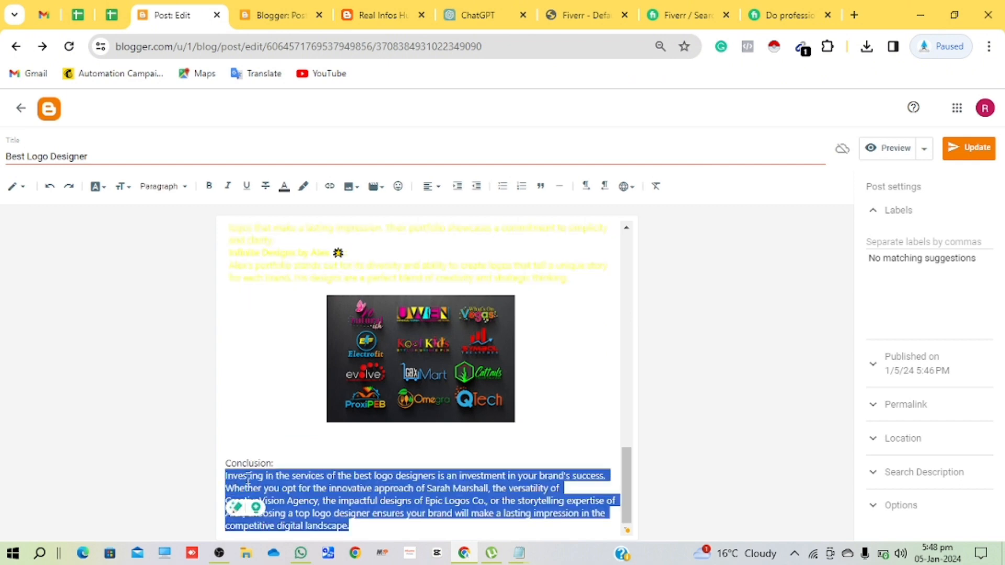
click(284, 187)
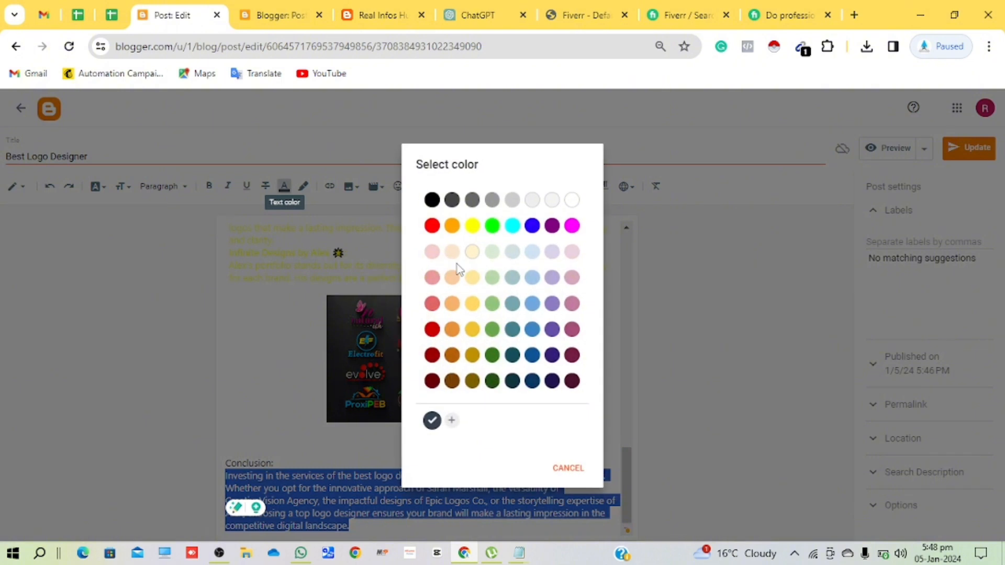
click(472, 227)
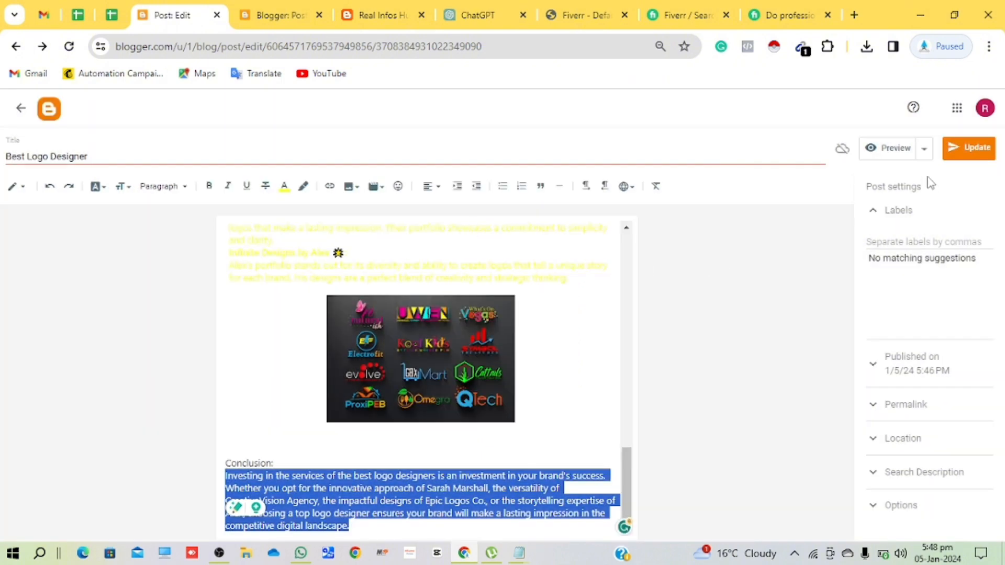
Update the published post, leave the editor and return to the open live blog page.
click(968, 147)
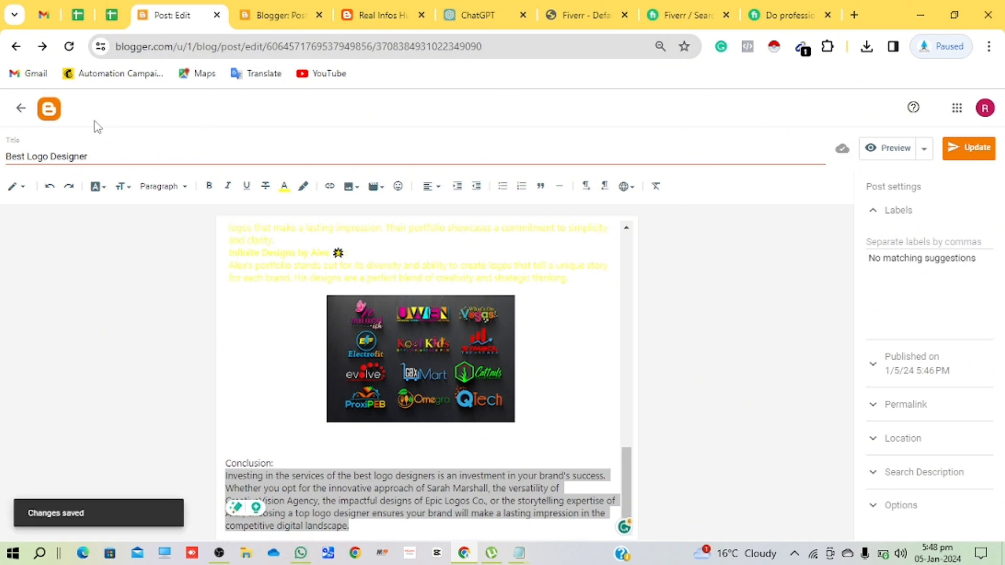
click(21, 110)
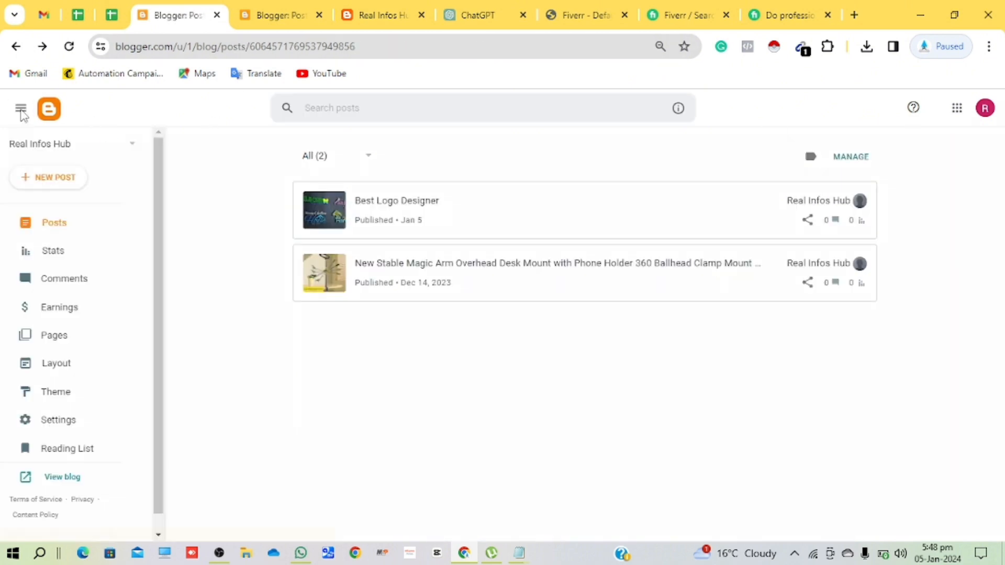
click(273, 13)
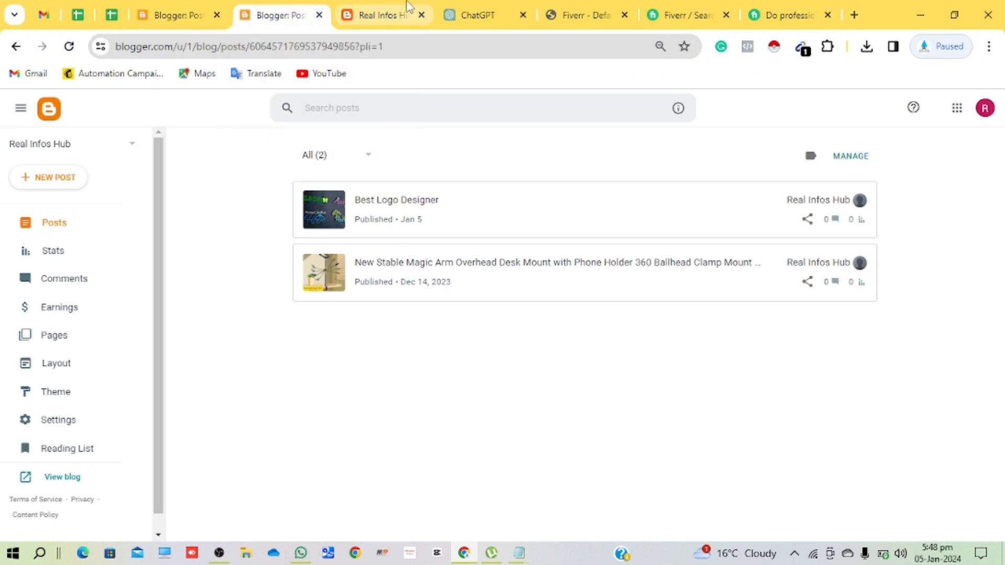
click(408, 9)
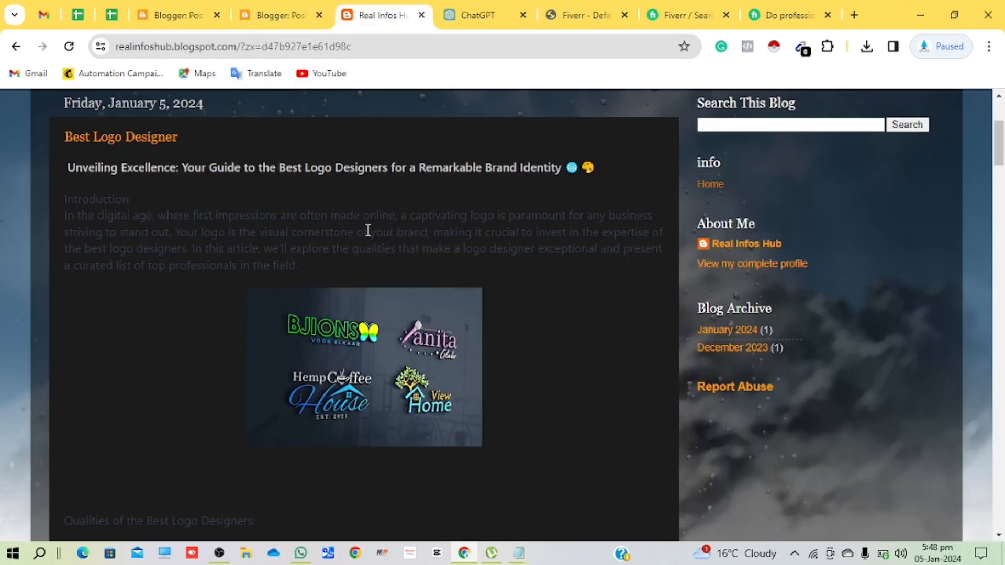
Reload the live blog page and check the text readability of the Best Logo Designer post from the introduction to the conclusion.
click(68, 46)
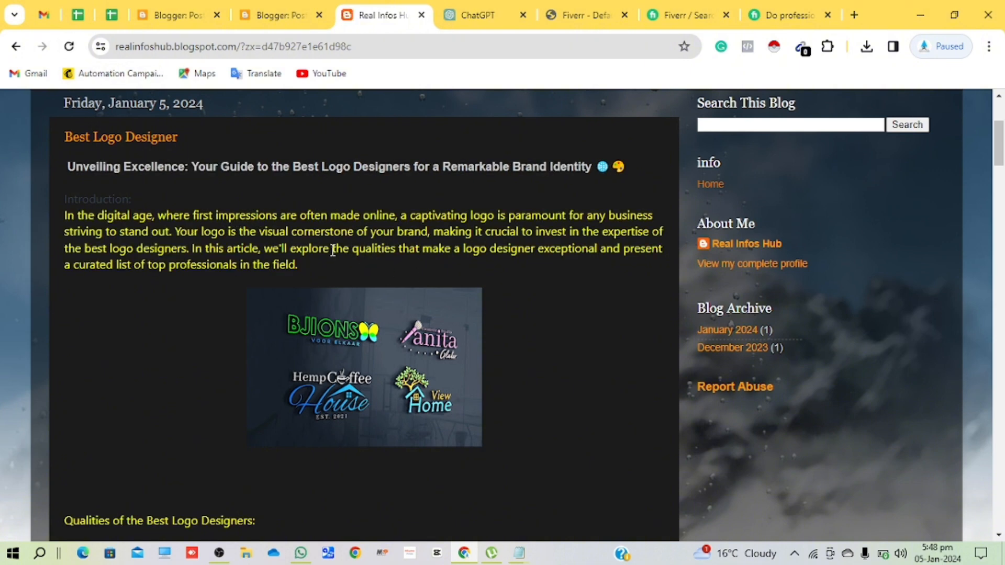
scroll(333, 254, down, 12)
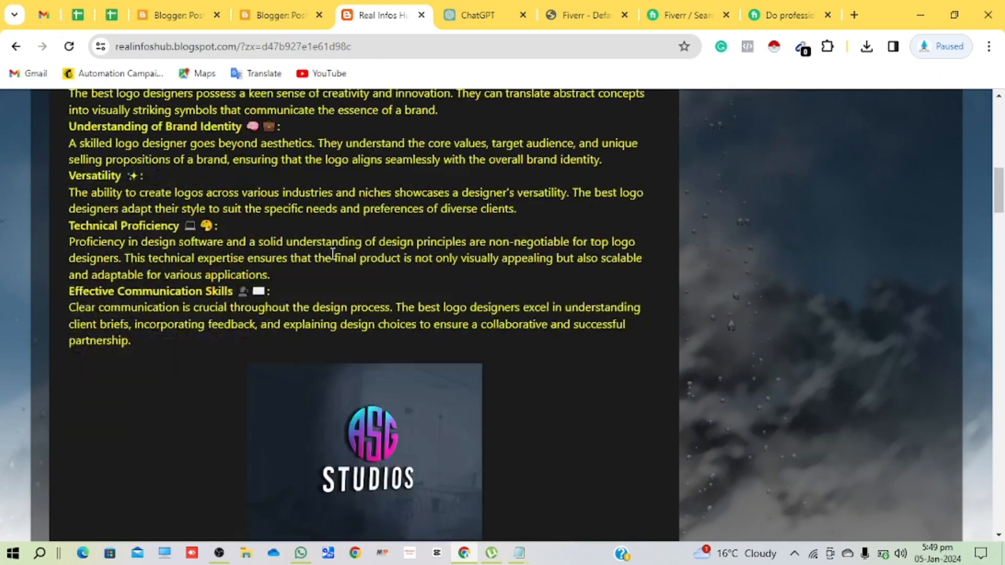
scroll(332, 254, down, 9)
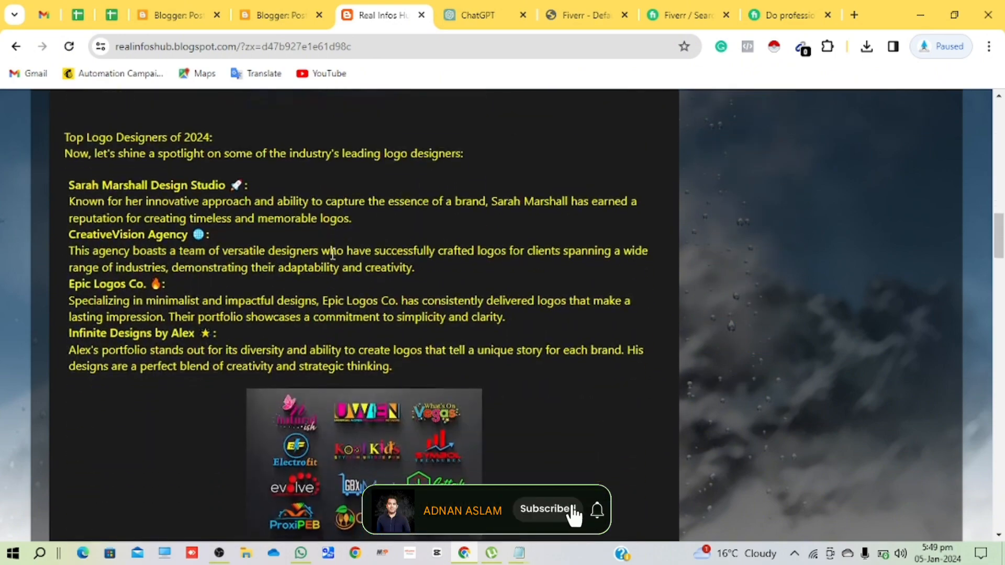
scroll(332, 254, down, 2)
scroll(333, 254, up, 4)
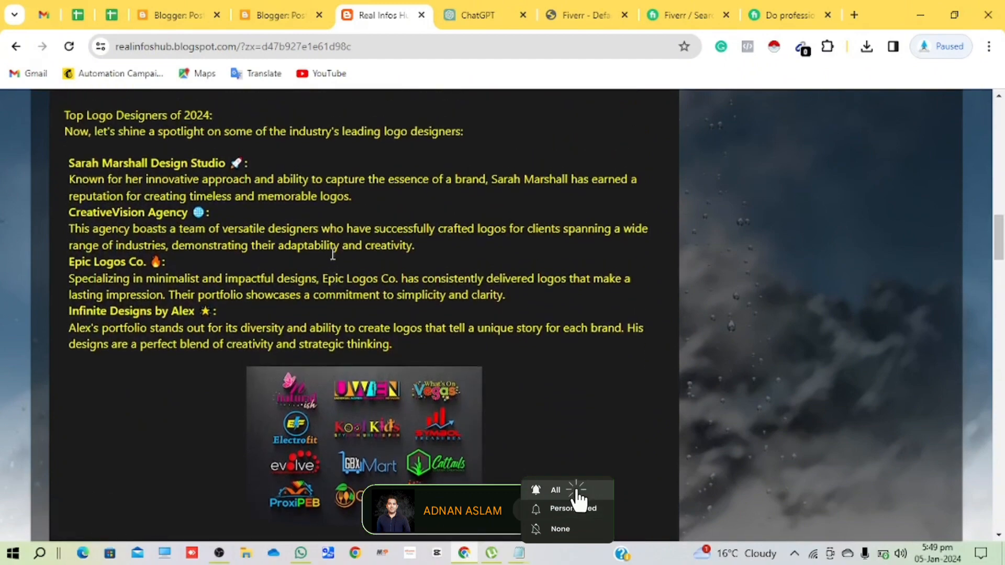
scroll(332, 254, down, 1)
scroll(332, 255, down, 1)
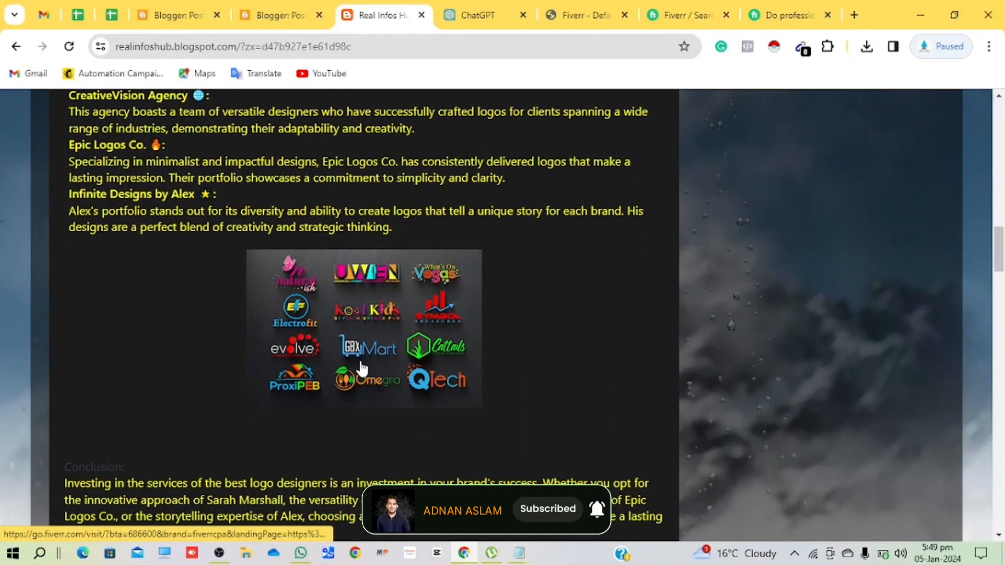
scroll(361, 368, up, 10)
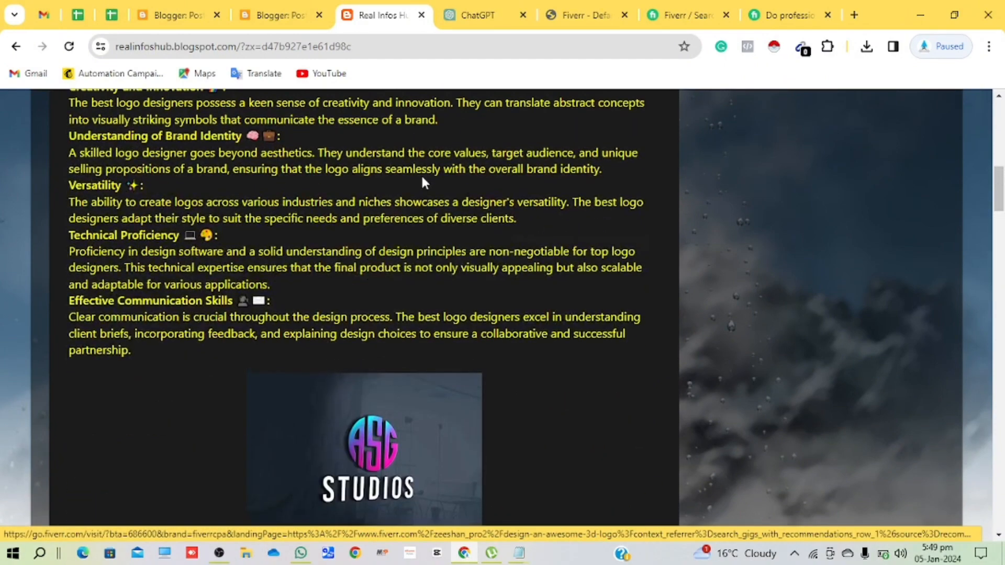
scroll(421, 180, up, 8)
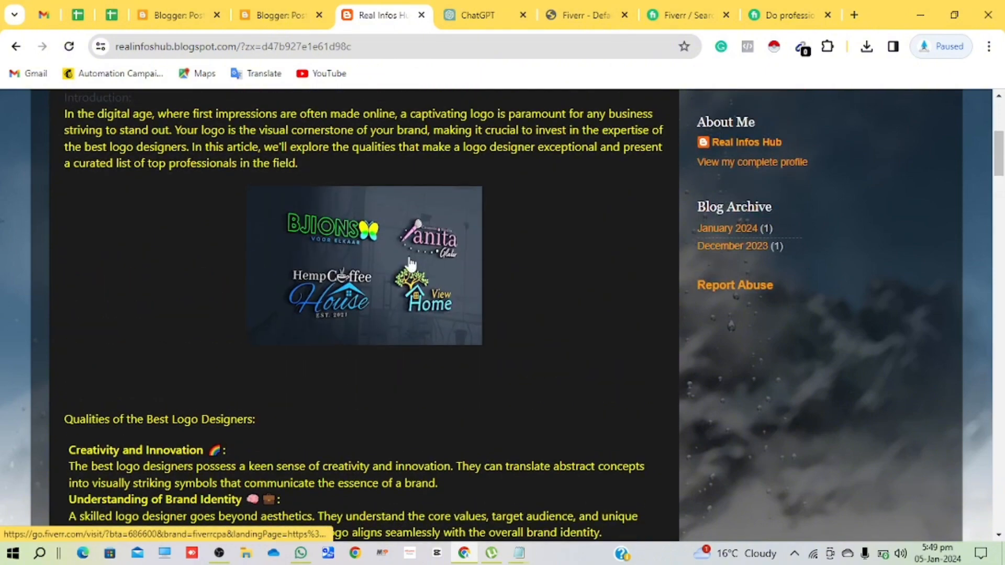
Test the affiliate link on the post's first logo image and look over the Fiverr gig page it leads to.
click(409, 257)
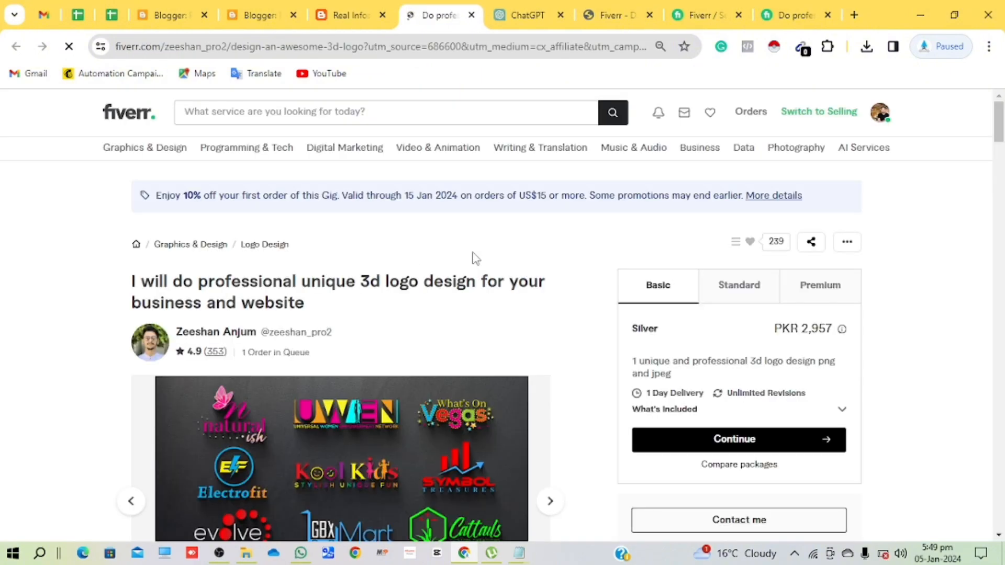
scroll(423, 367, down, 3)
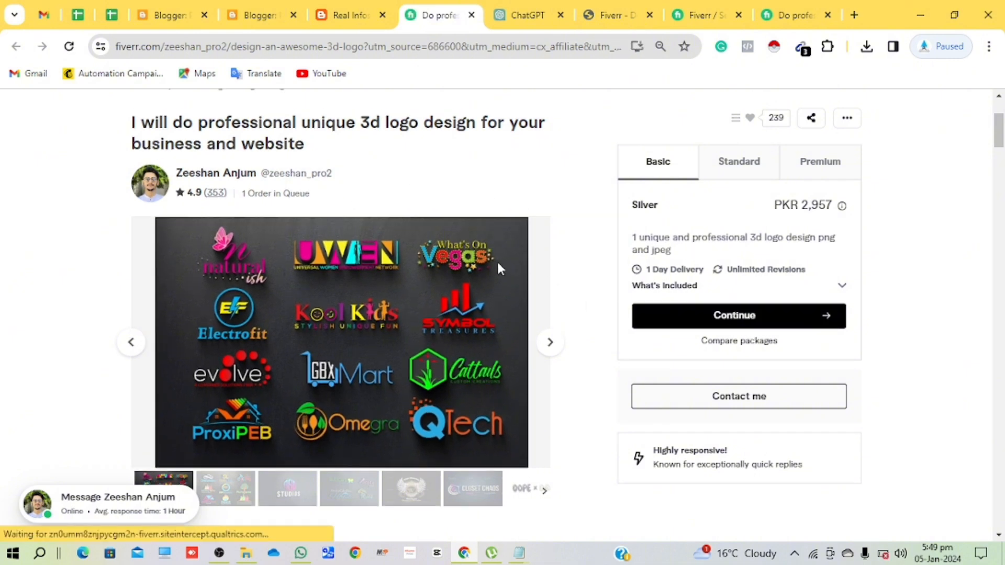
scroll(499, 268, up, 3)
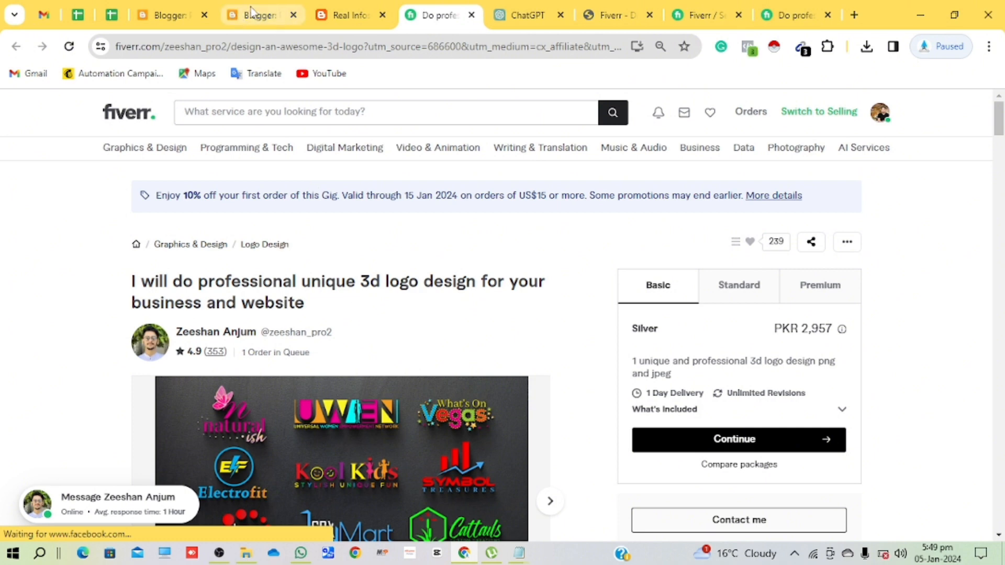
Revisit the Blogger posts list and Fiverr logo design pages, and show the landing page URL behind the Fiverr Affiliates deep links.
click(171, 14)
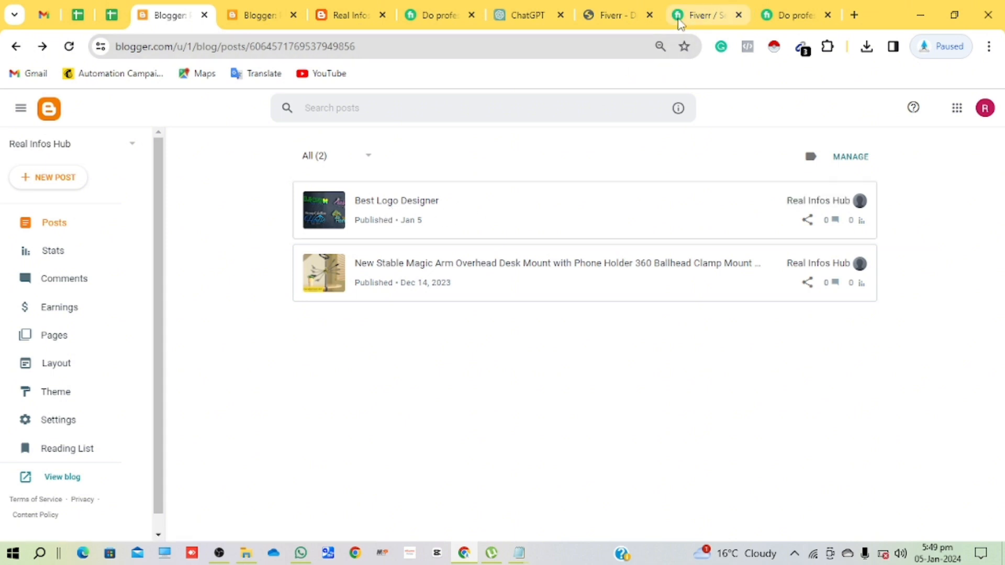
click(704, 19)
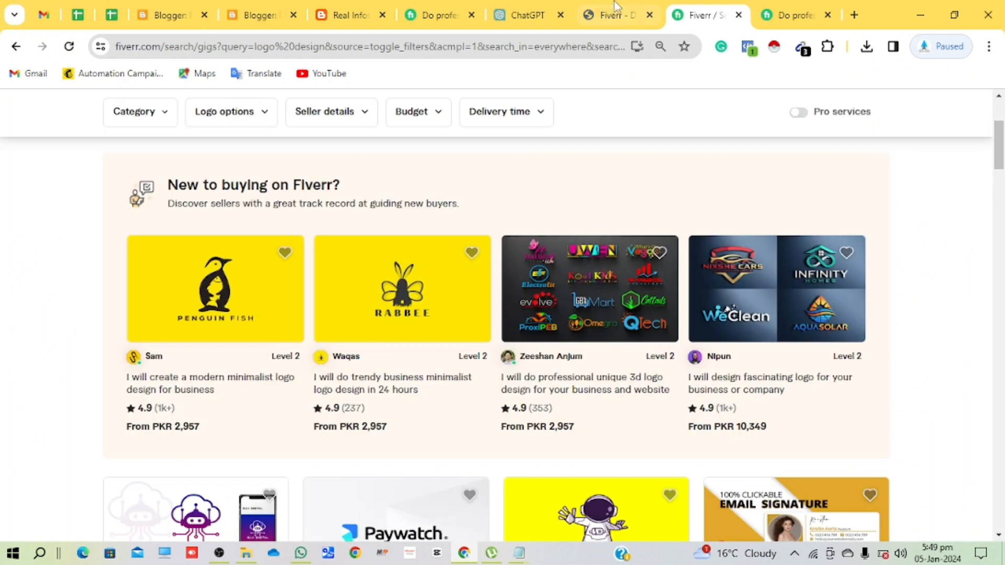
click(612, 17)
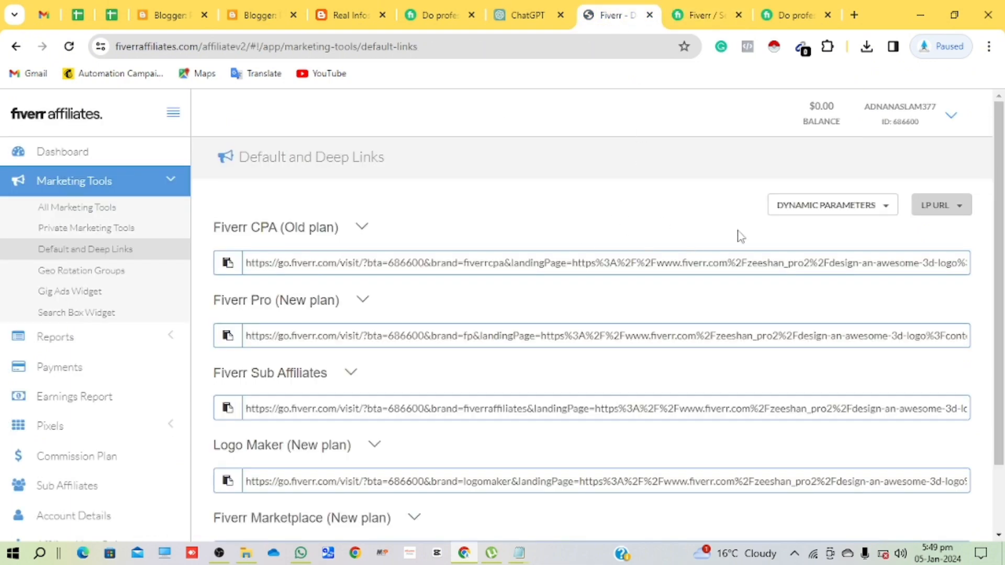
click(797, 15)
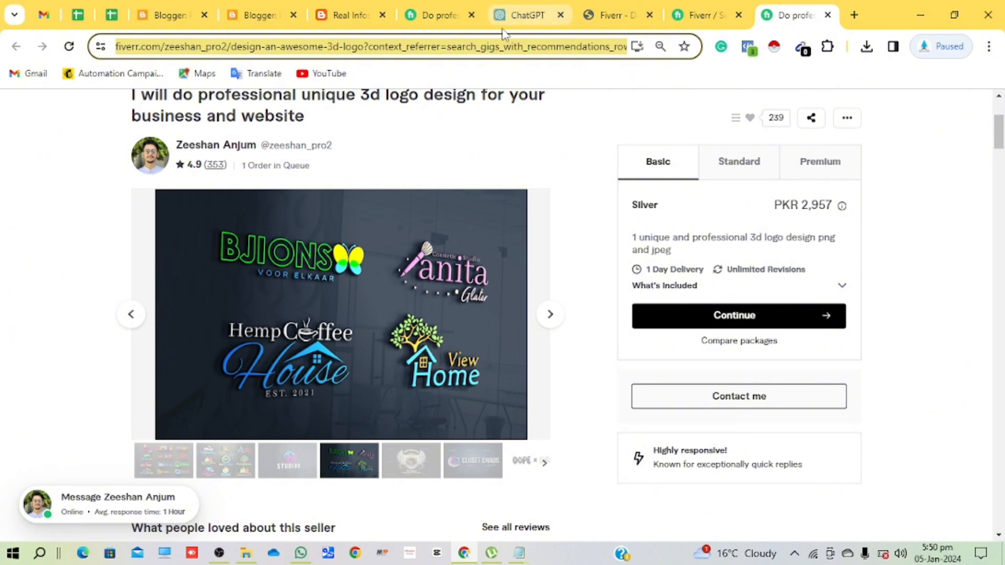
click(631, 15)
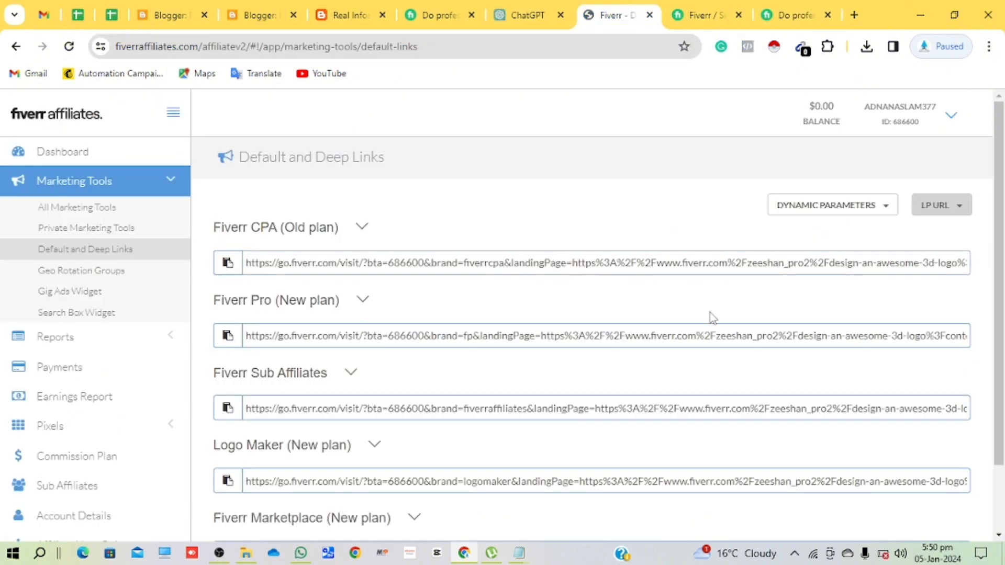
click(933, 215)
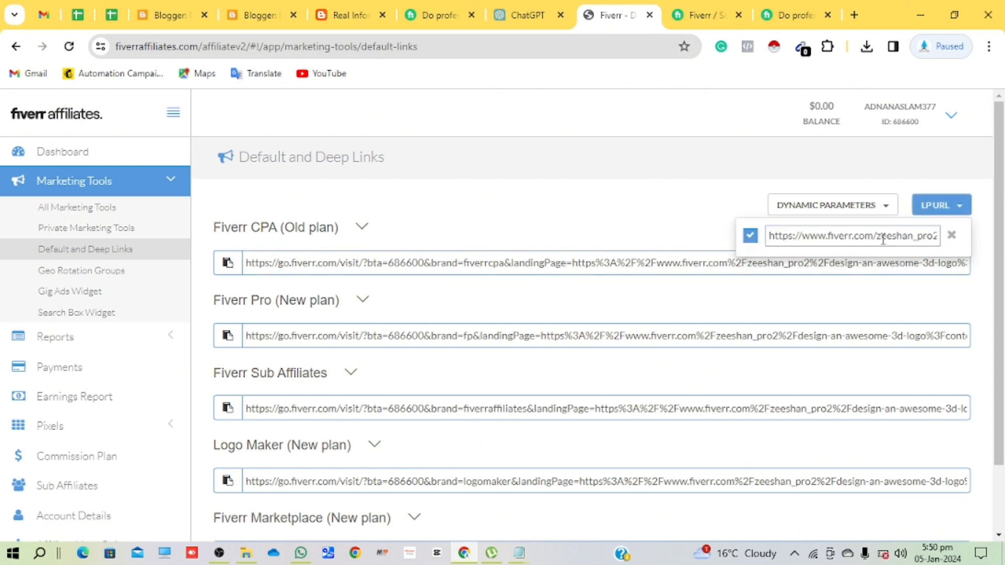